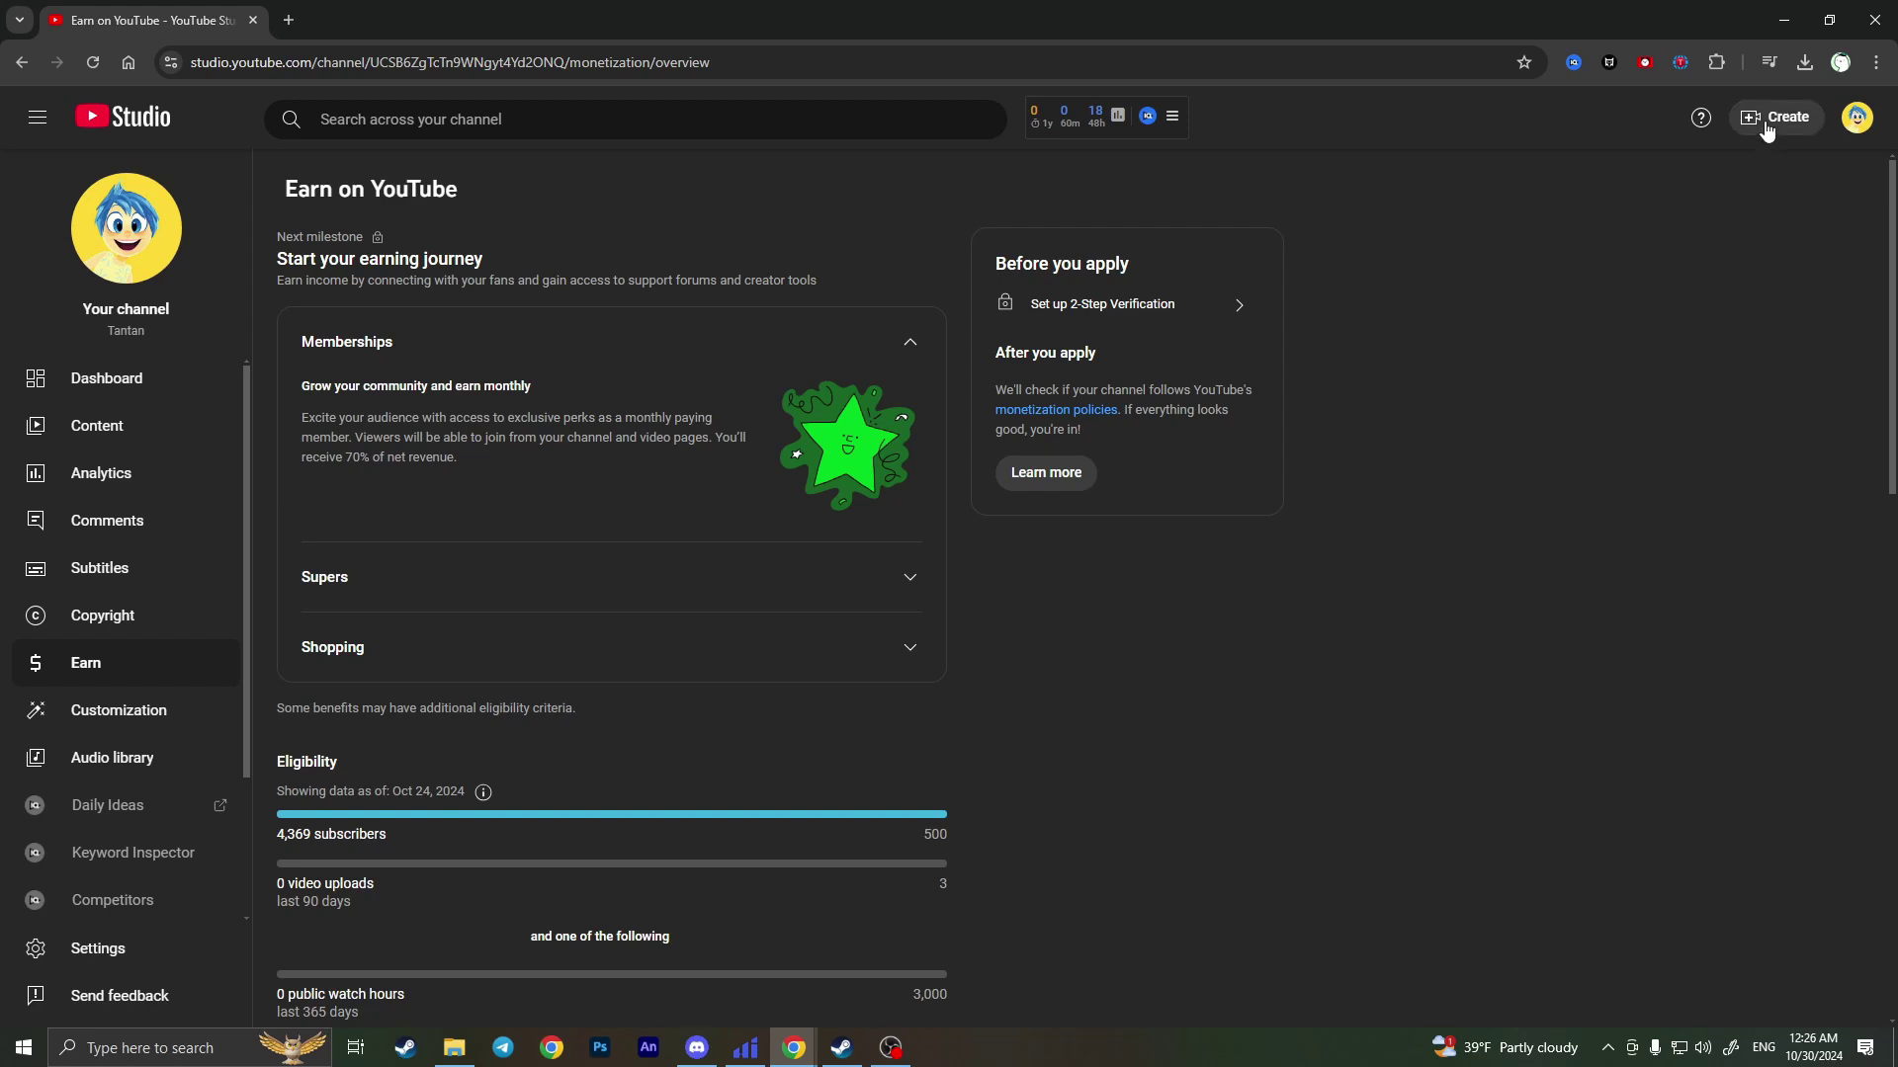
Attempt a YouTube Studio upload of the Superheaven MP3 from Downloads, which gets an invalid-format warning
click(1809, 116)
click(1742, 161)
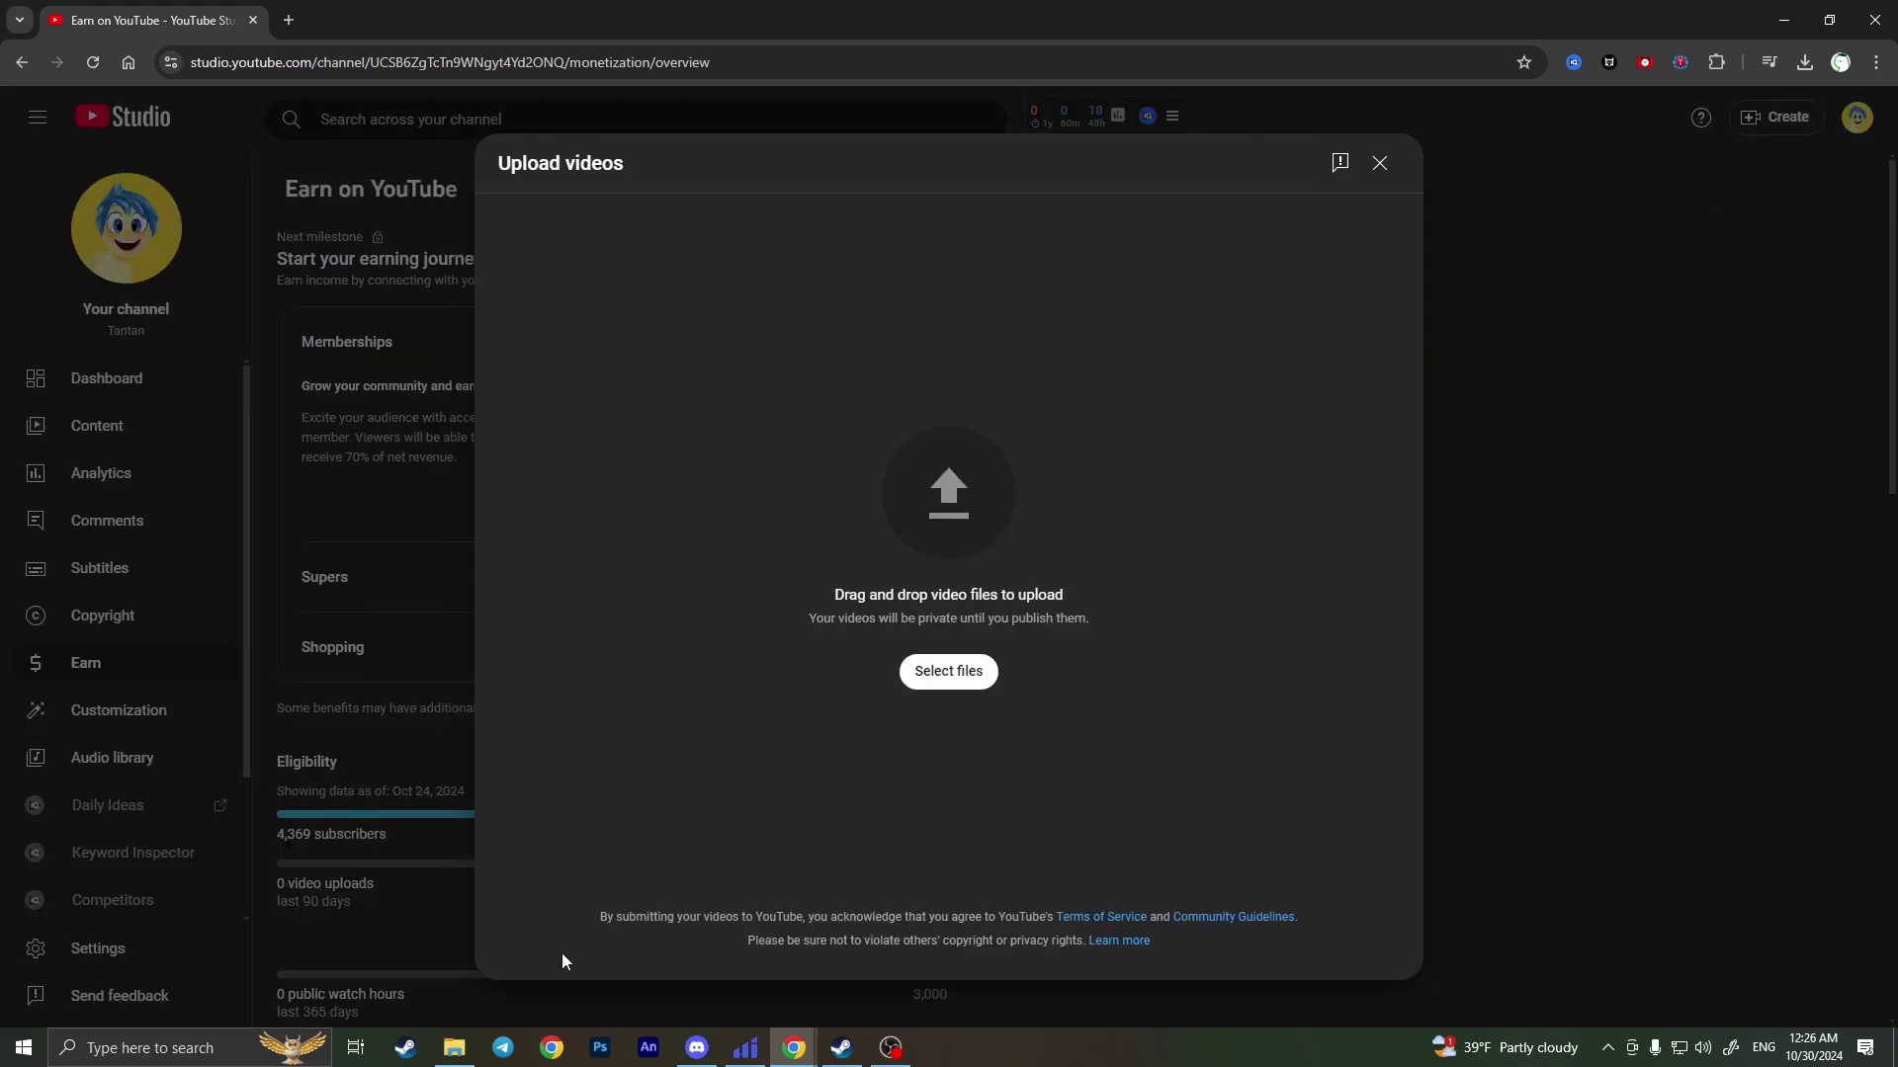
click(950, 670)
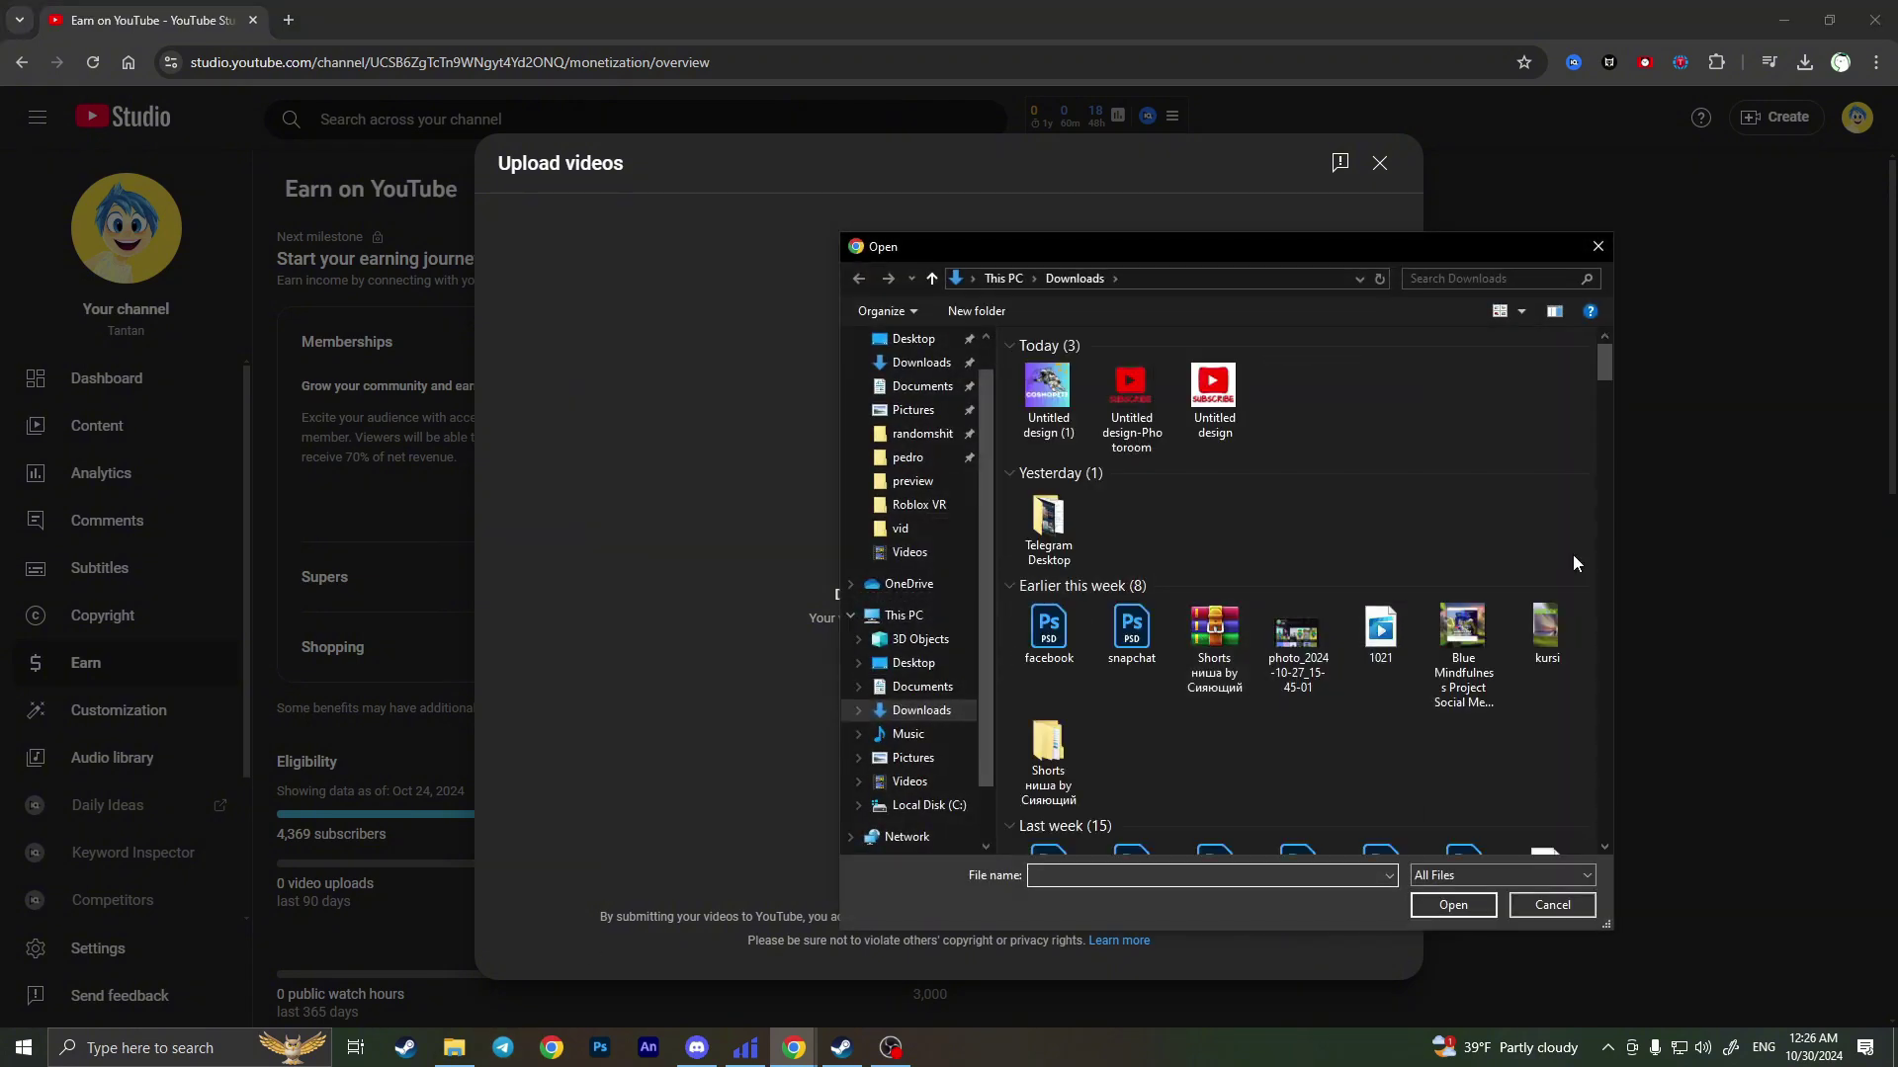
scroll(1559, 786, down, 1)
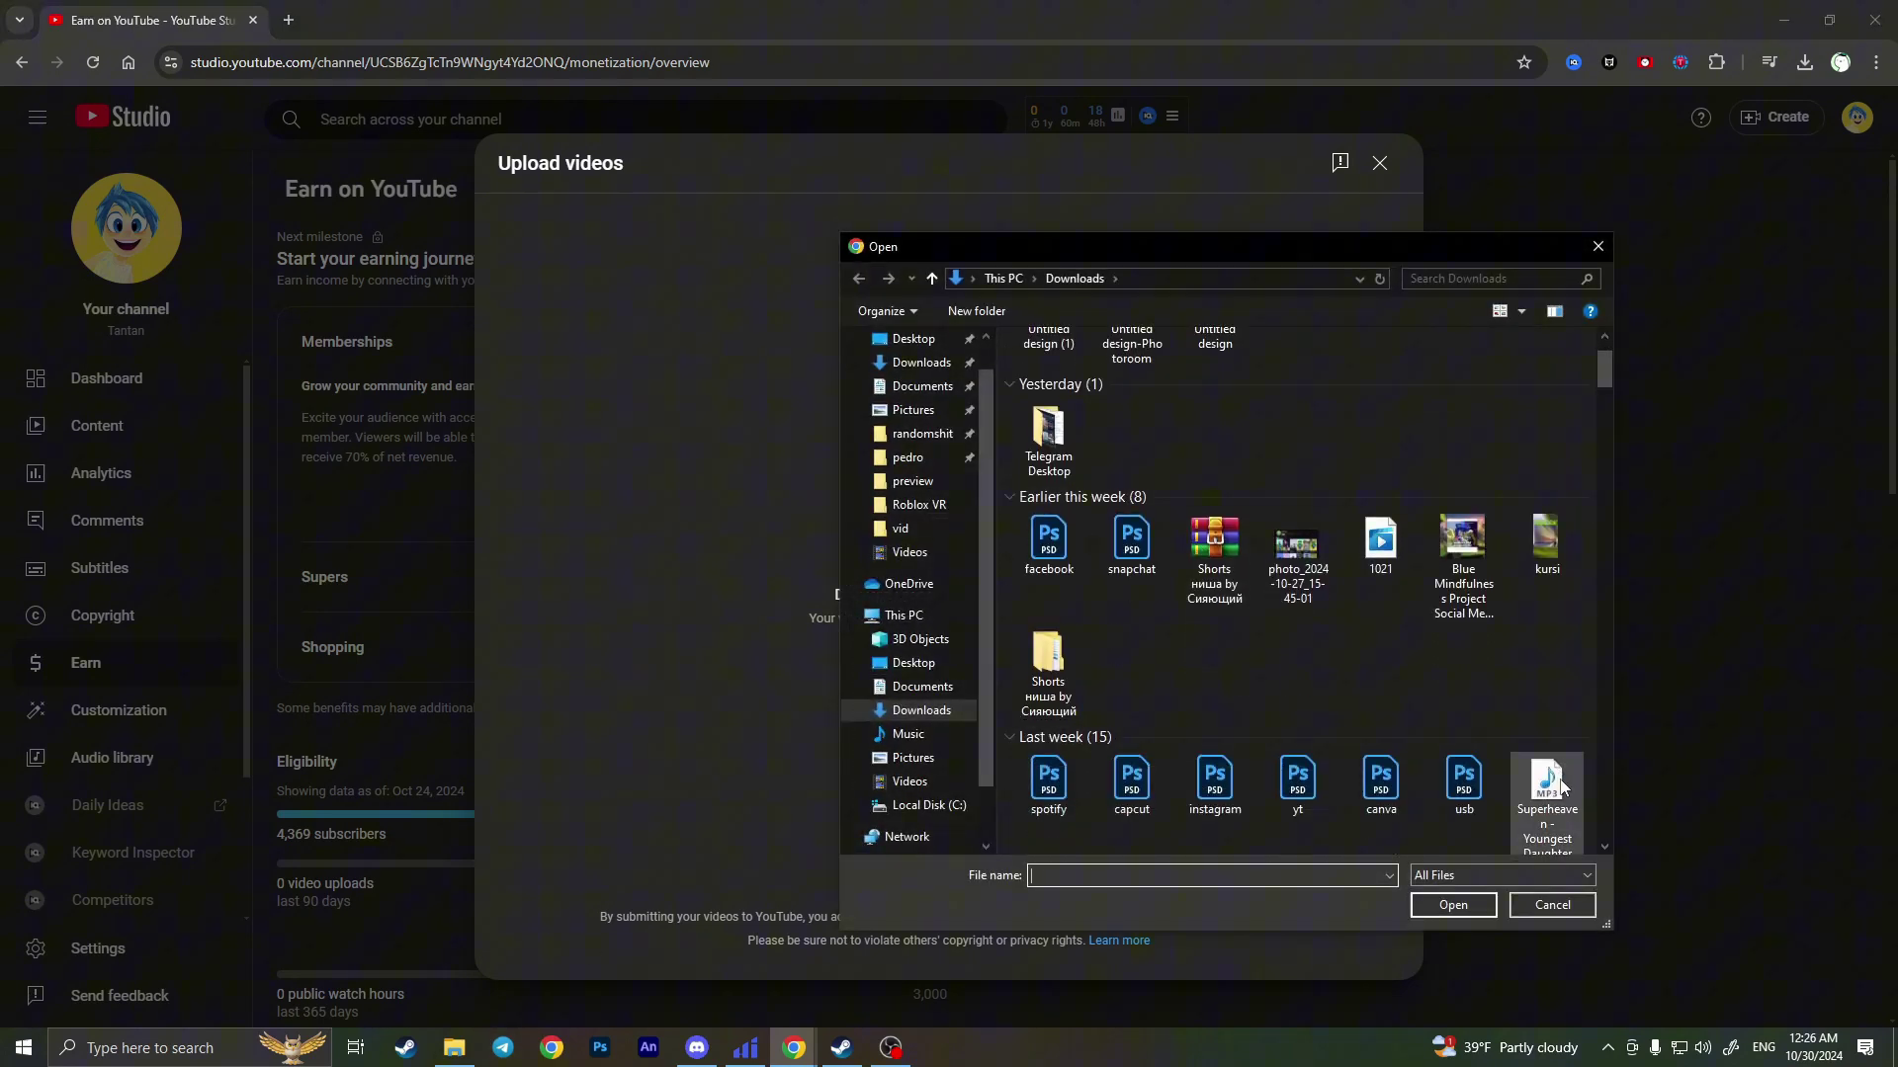
mouse_move(1546, 801)
double_click(1546, 787)
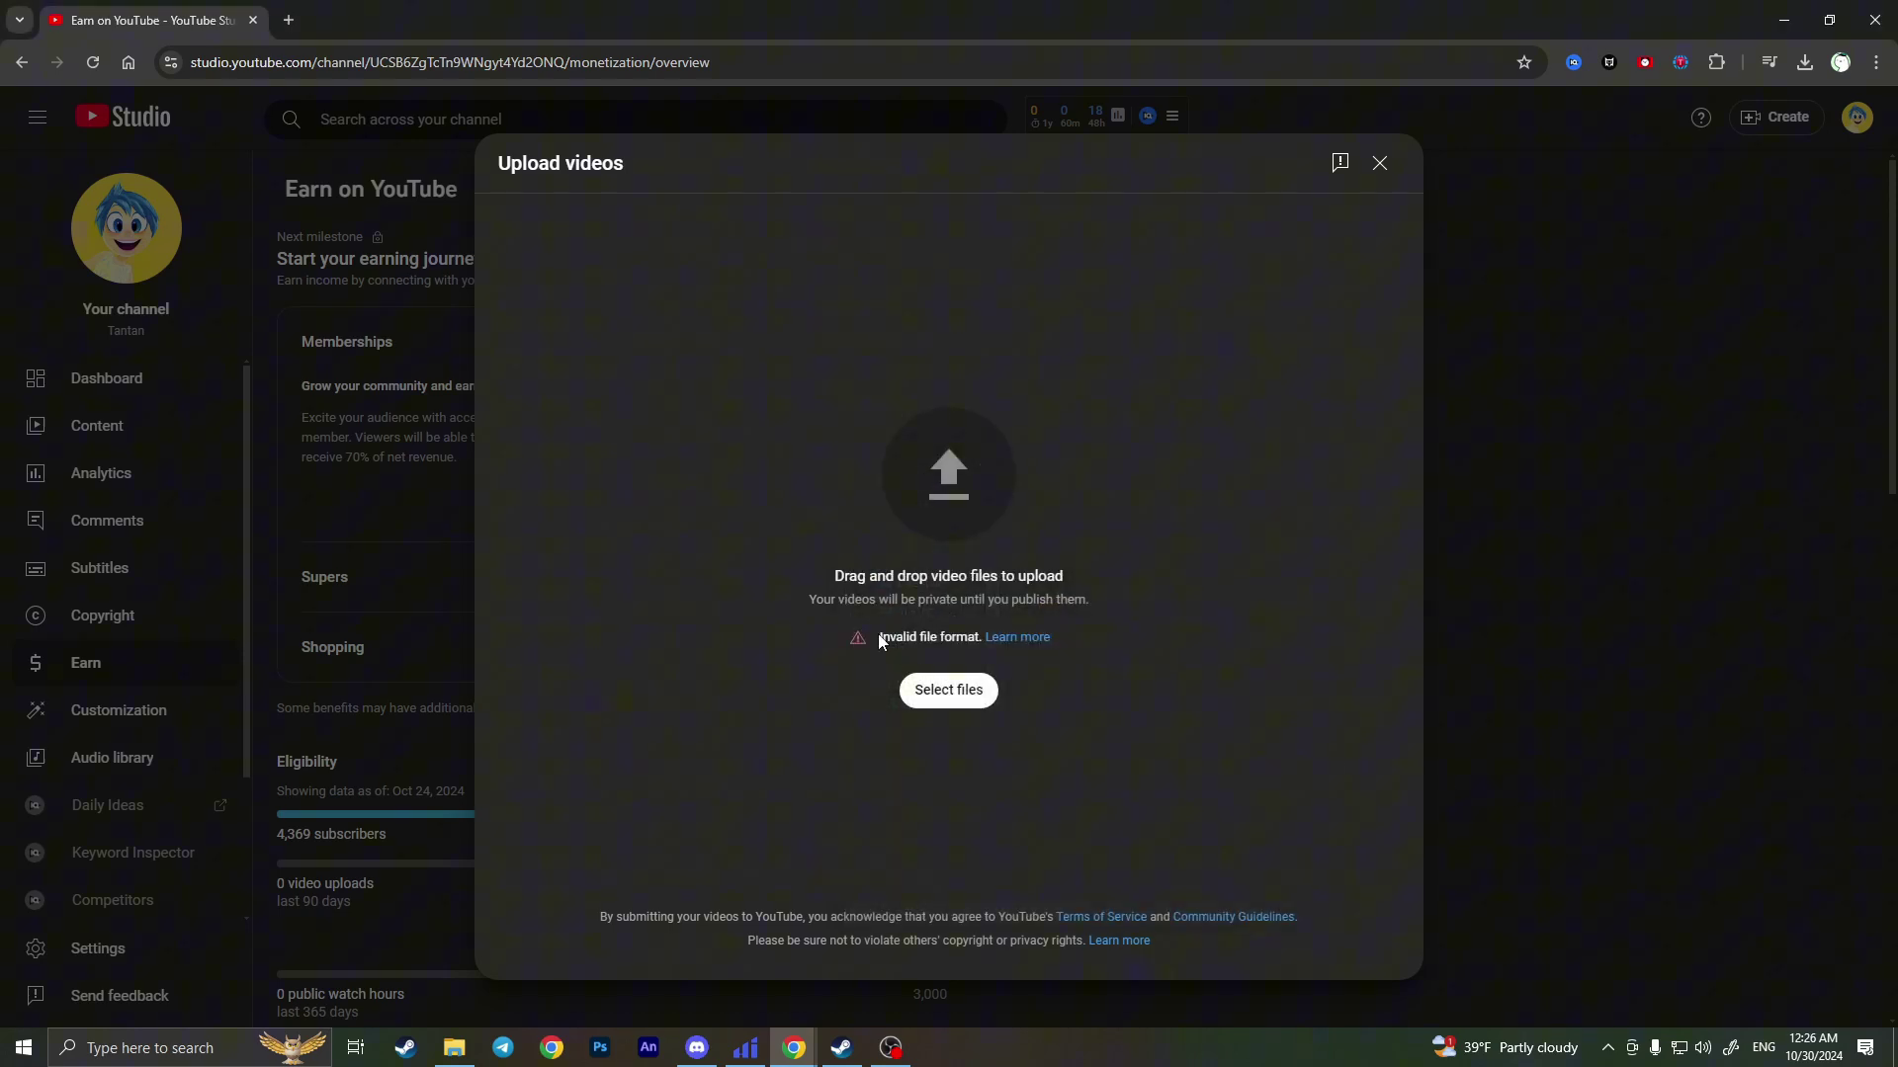
drag(915, 635, 956, 638)
click(980, 639)
Search Google for 'capcut online' in a new tab and open the CapCut site
click(287, 20)
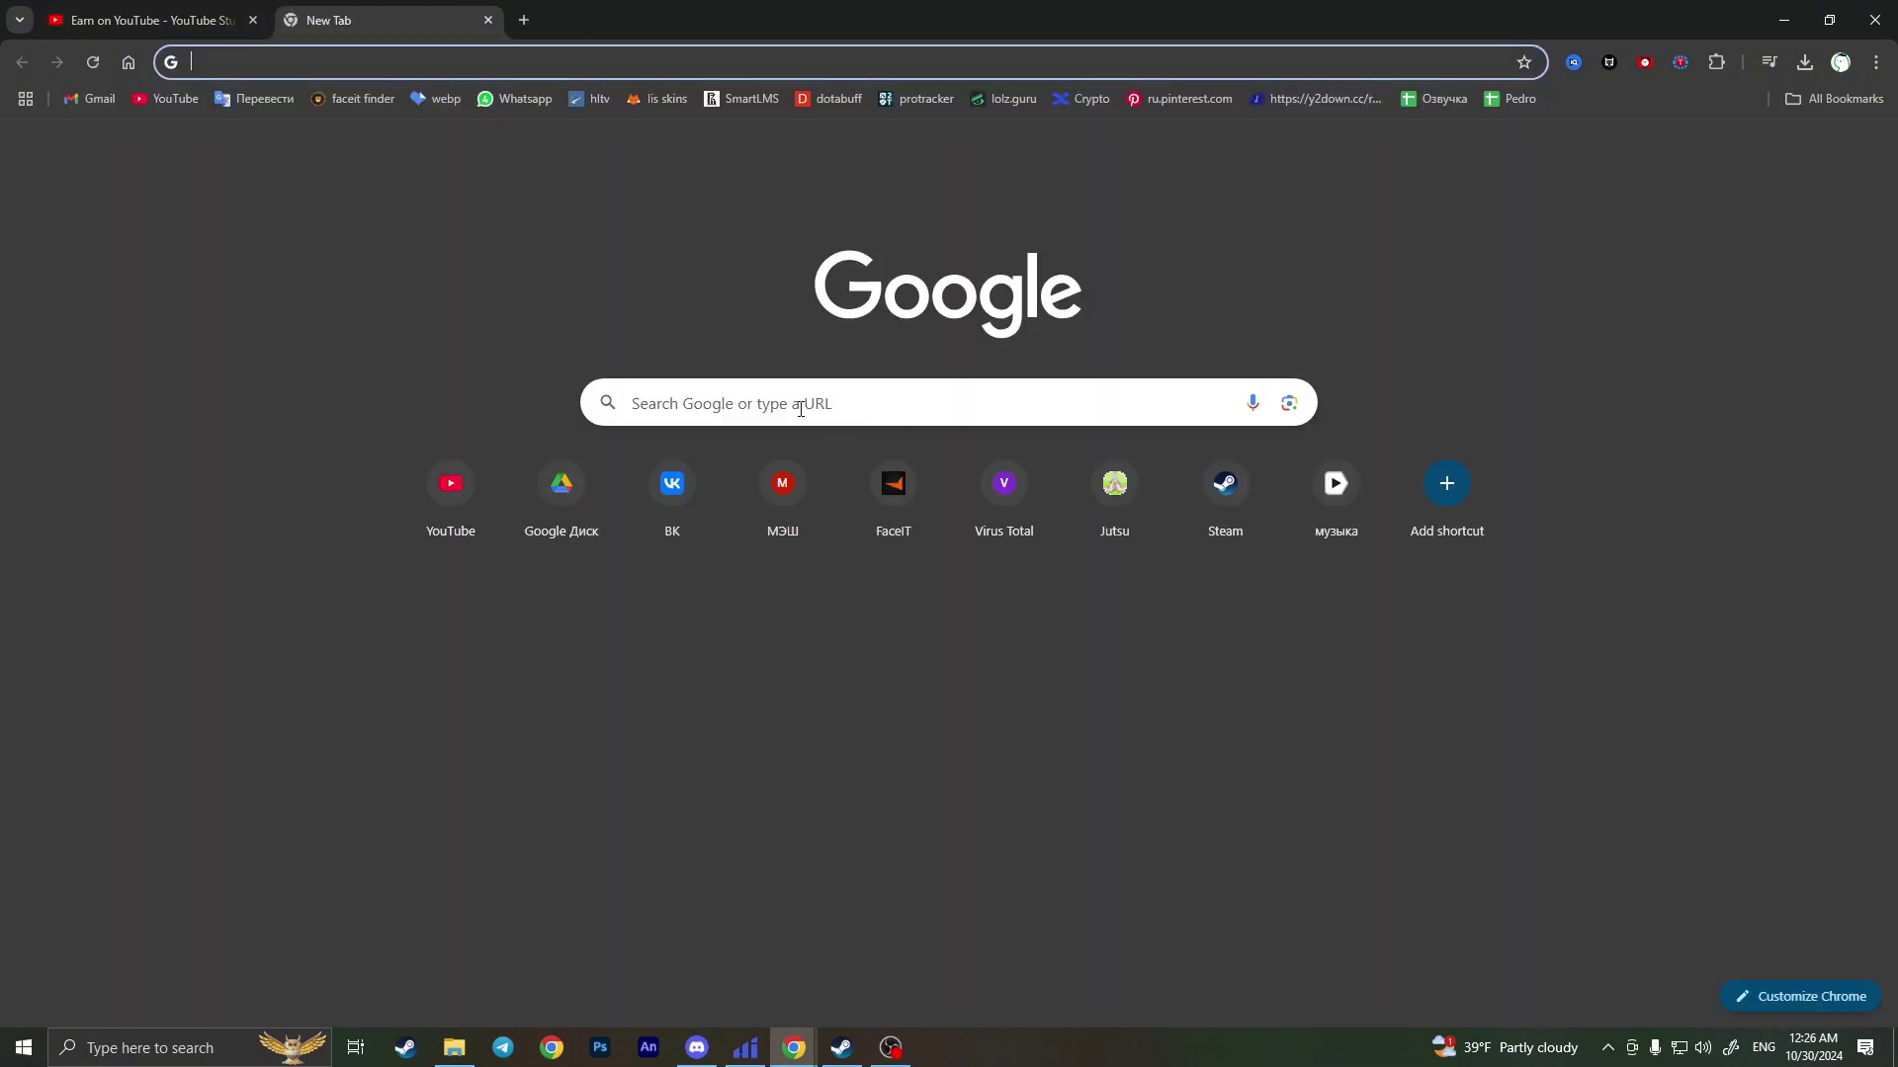
click(789, 398)
text(capcut online)
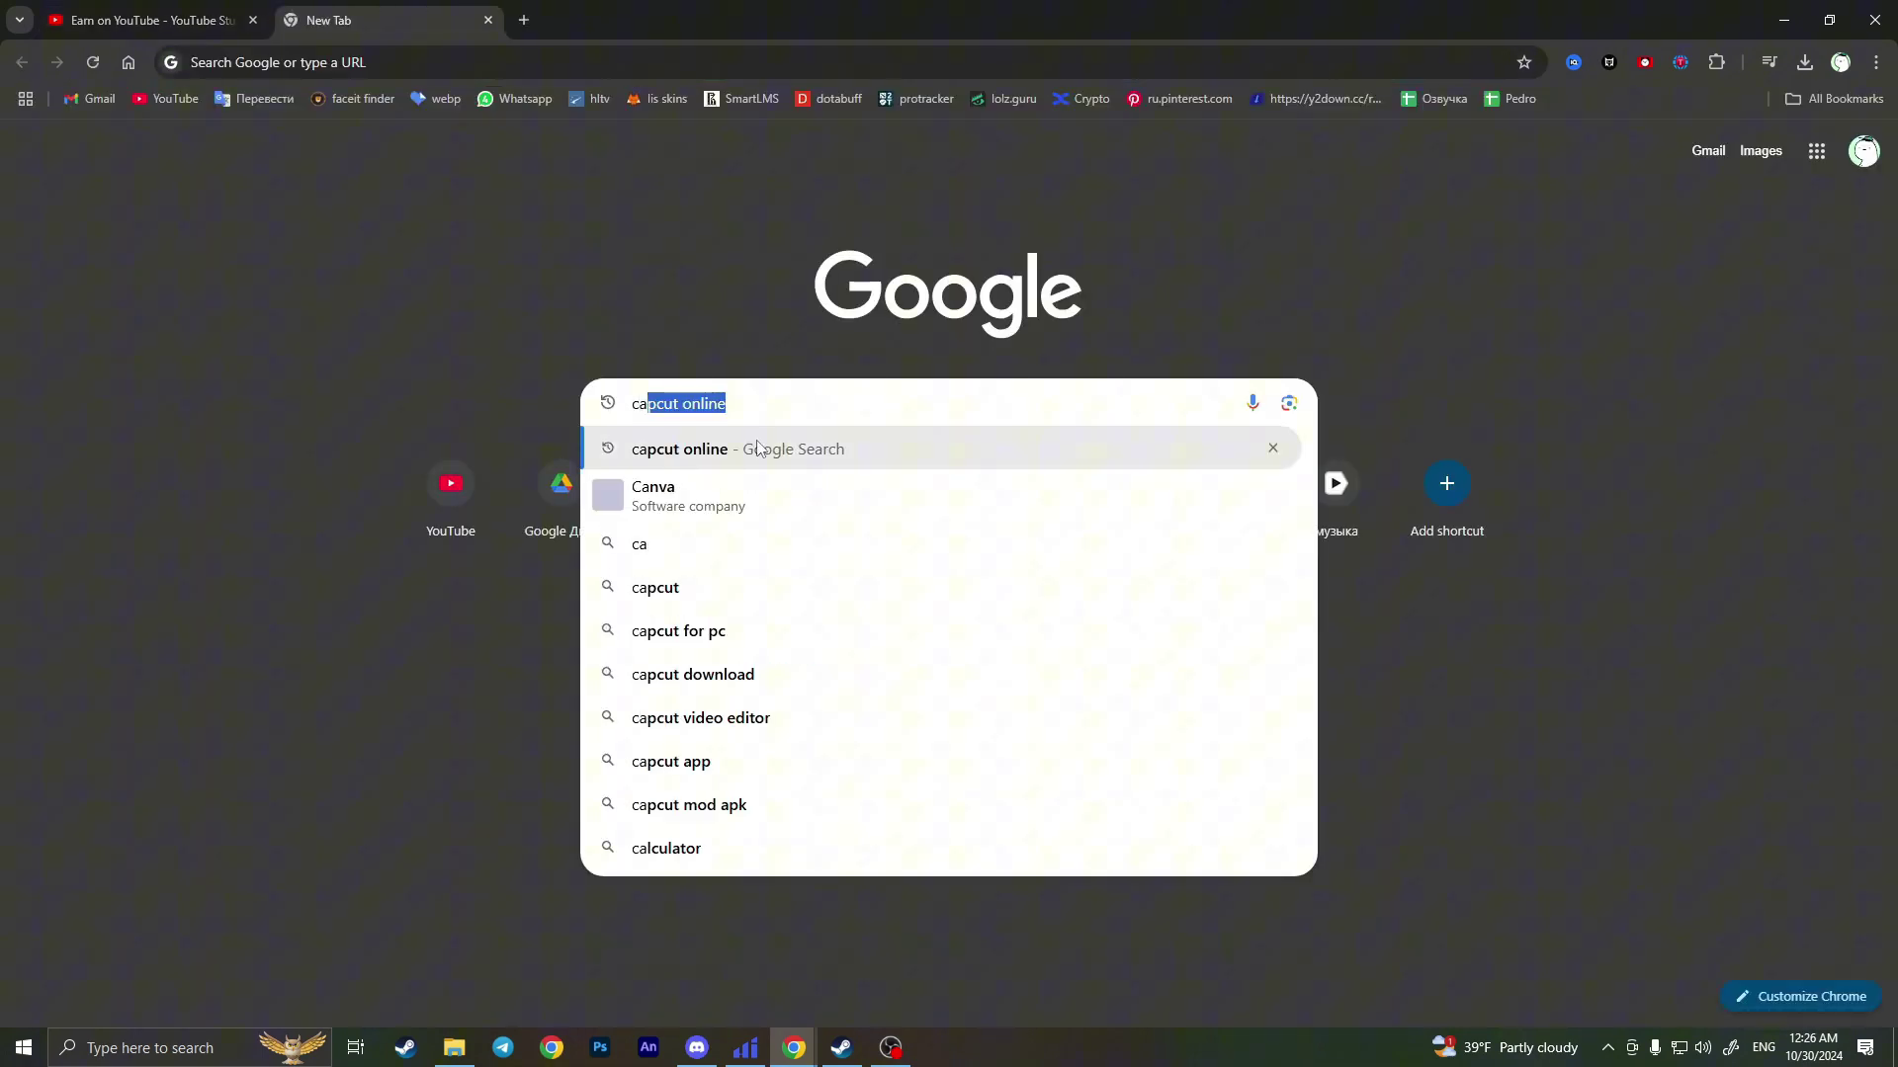
click(756, 448)
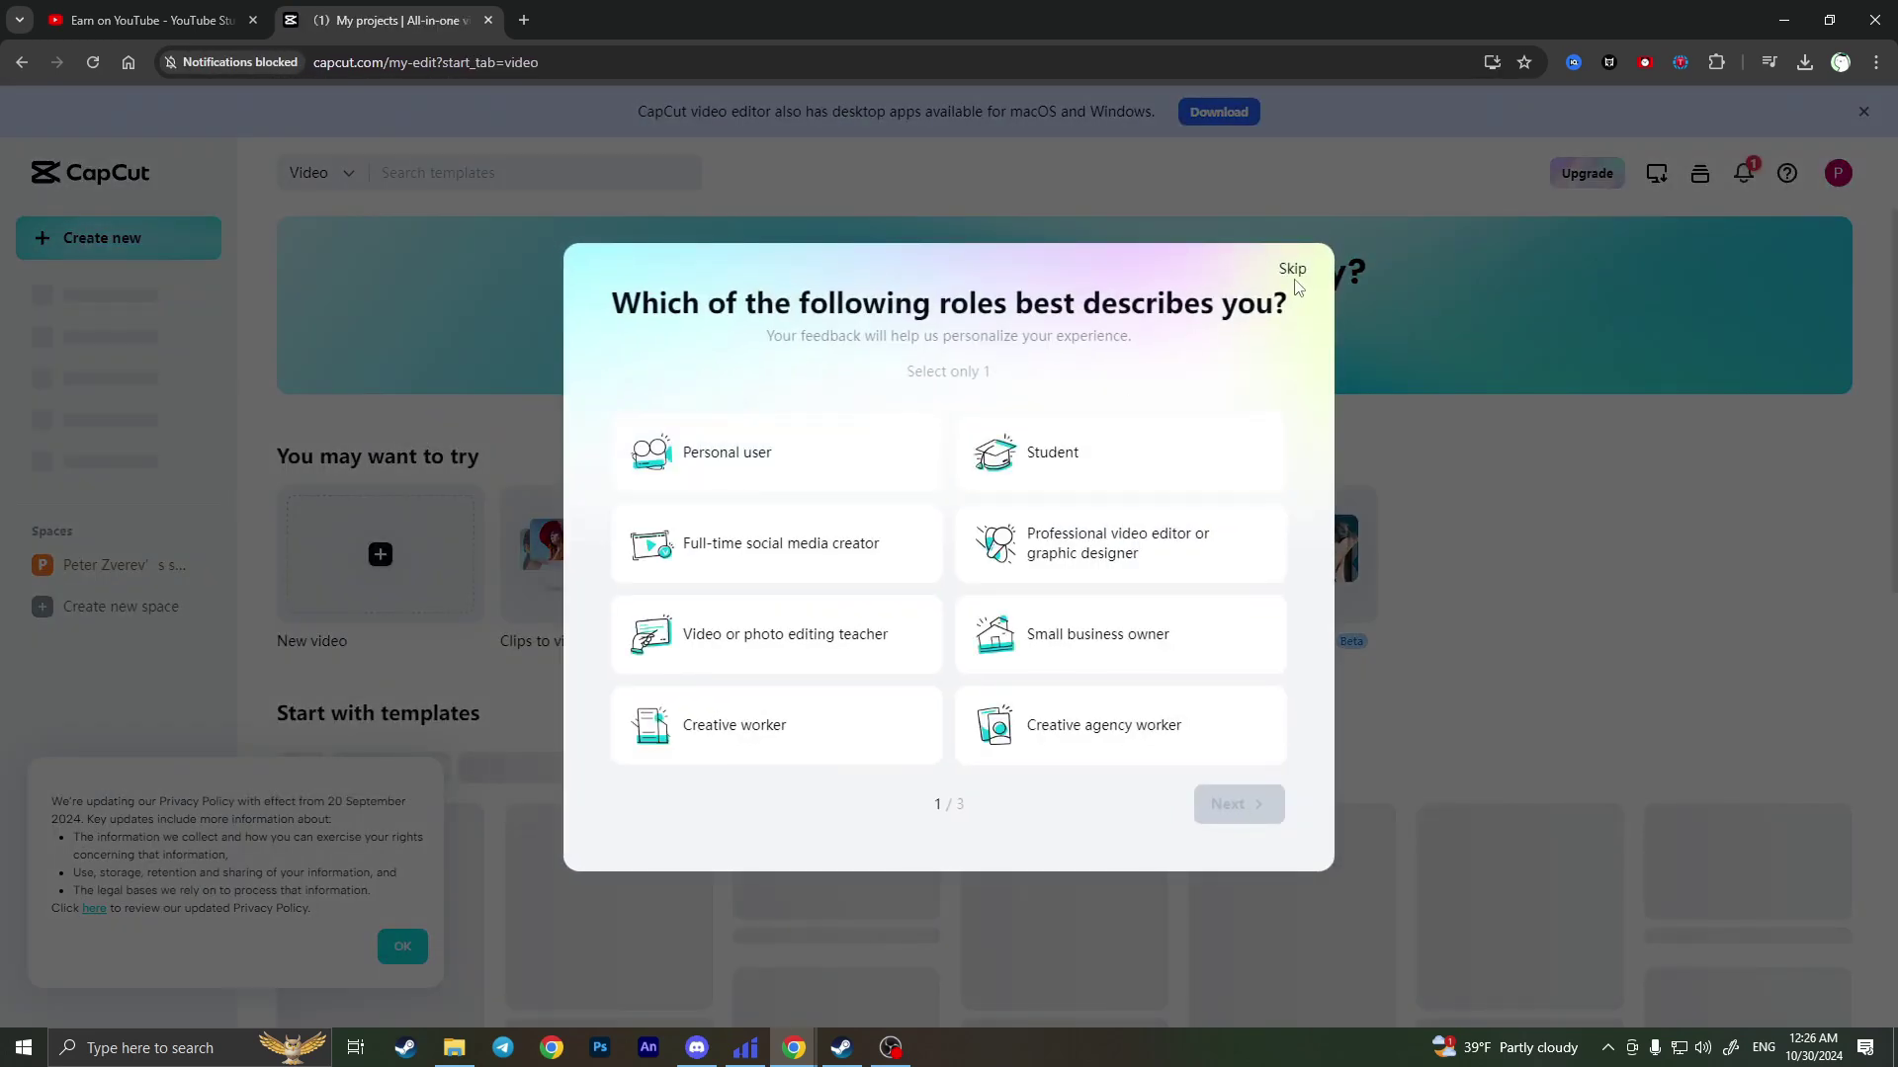
Skip the role survey and start a blank New video project
click(1291, 276)
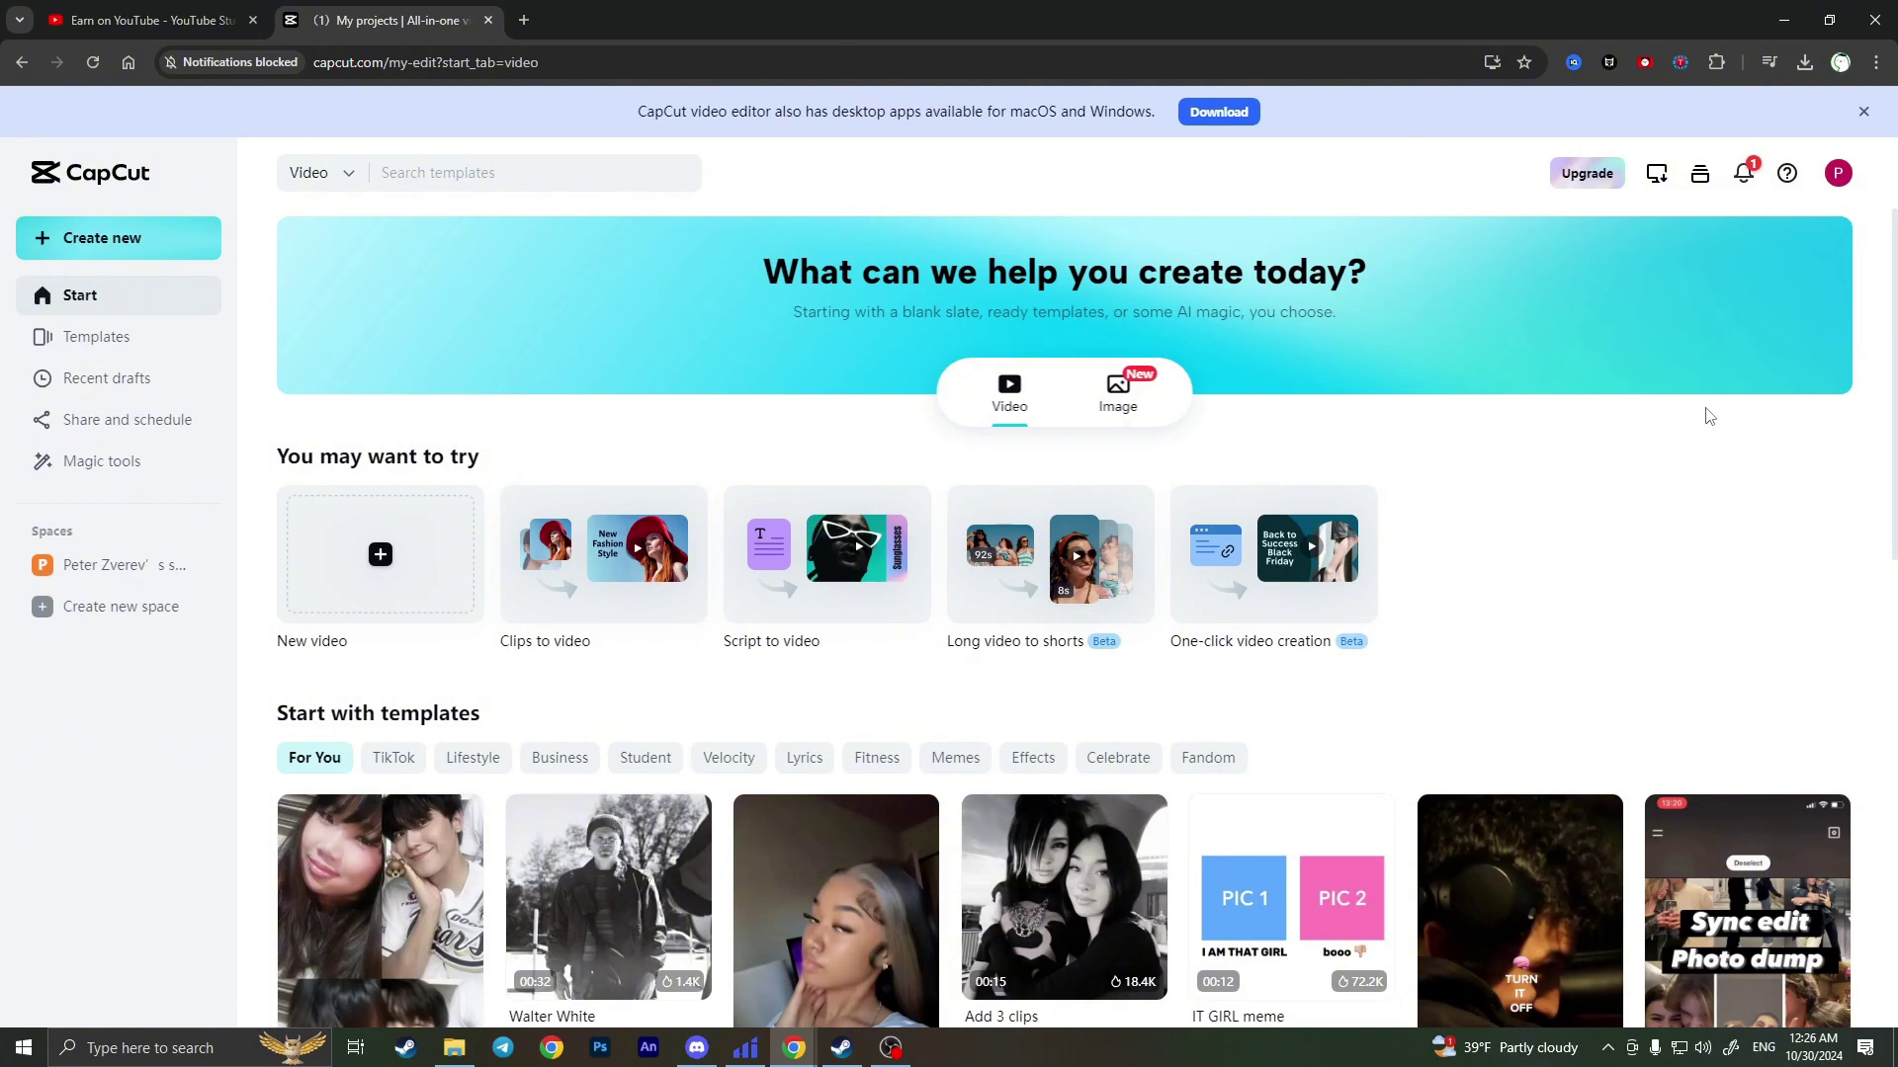
click(376, 576)
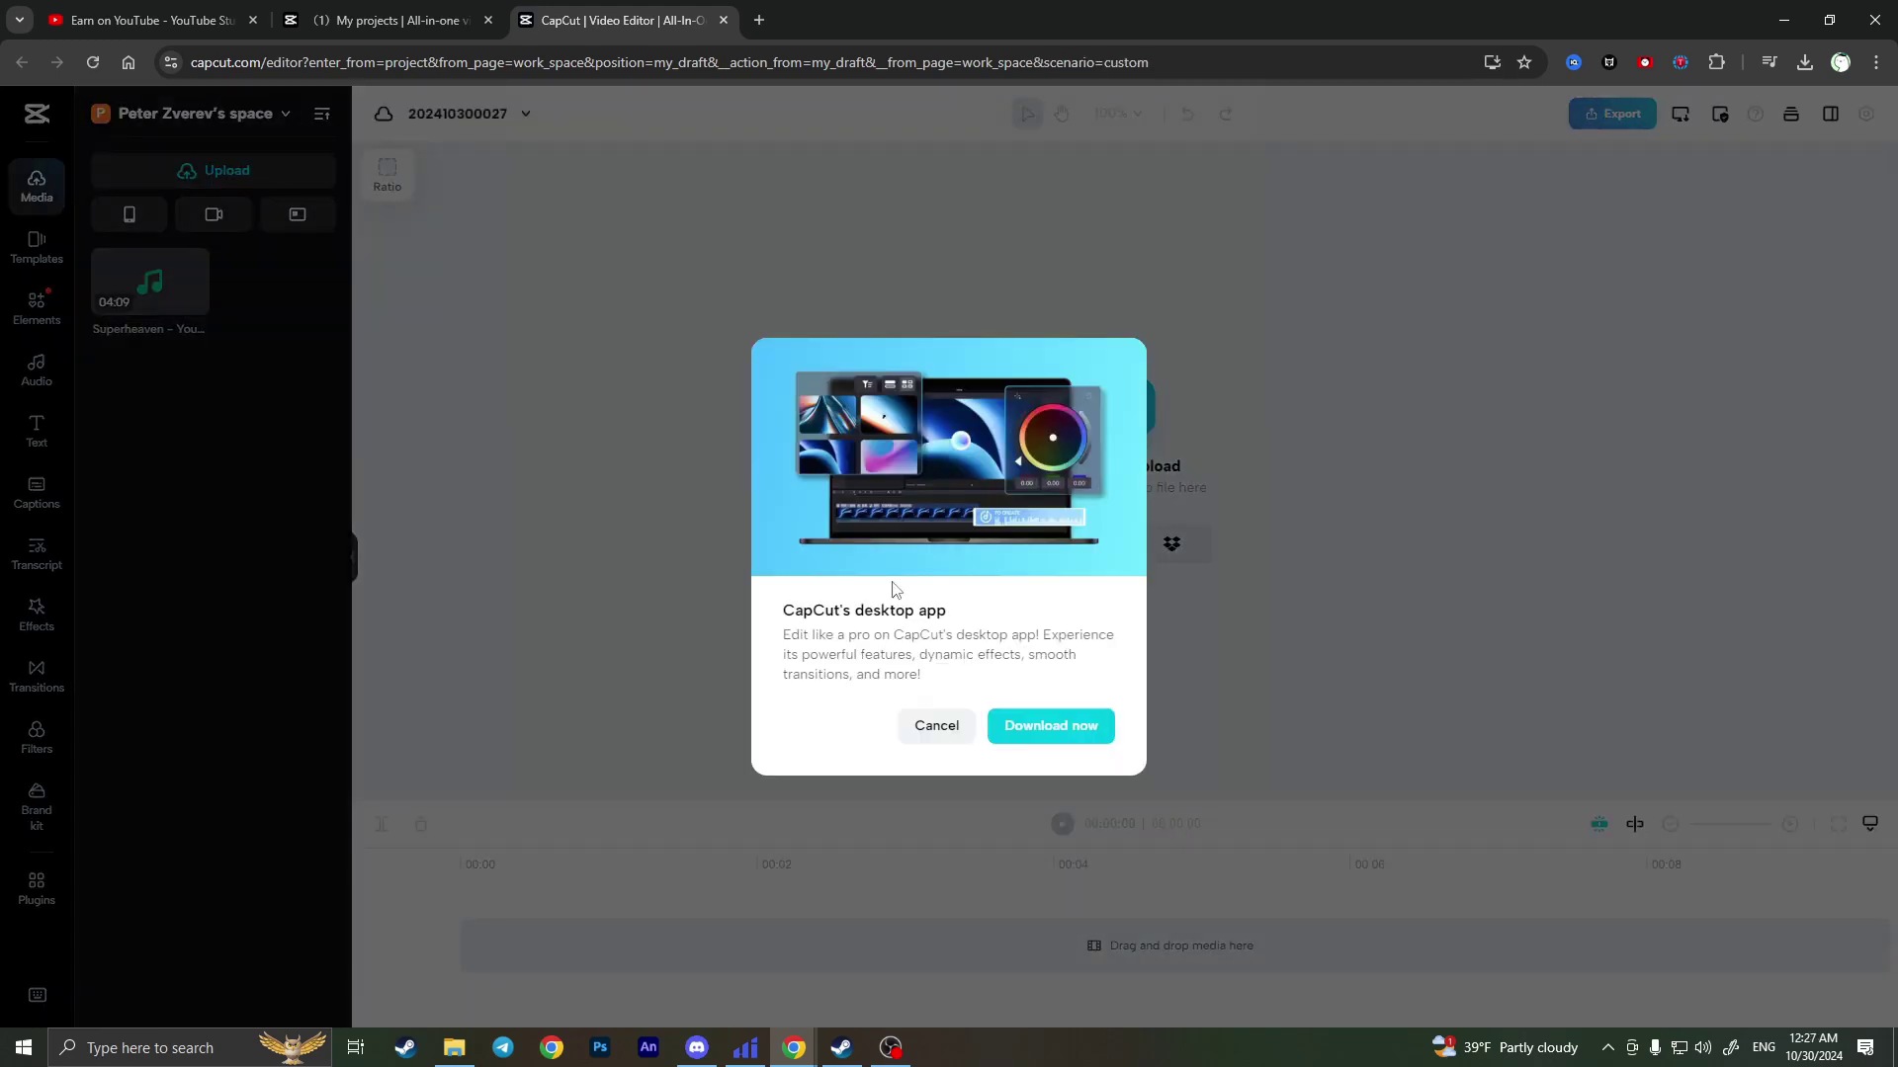
Dismiss the desktop-app promo, import the Superheaven MP3, and reset the playhead to 00:00
click(934, 729)
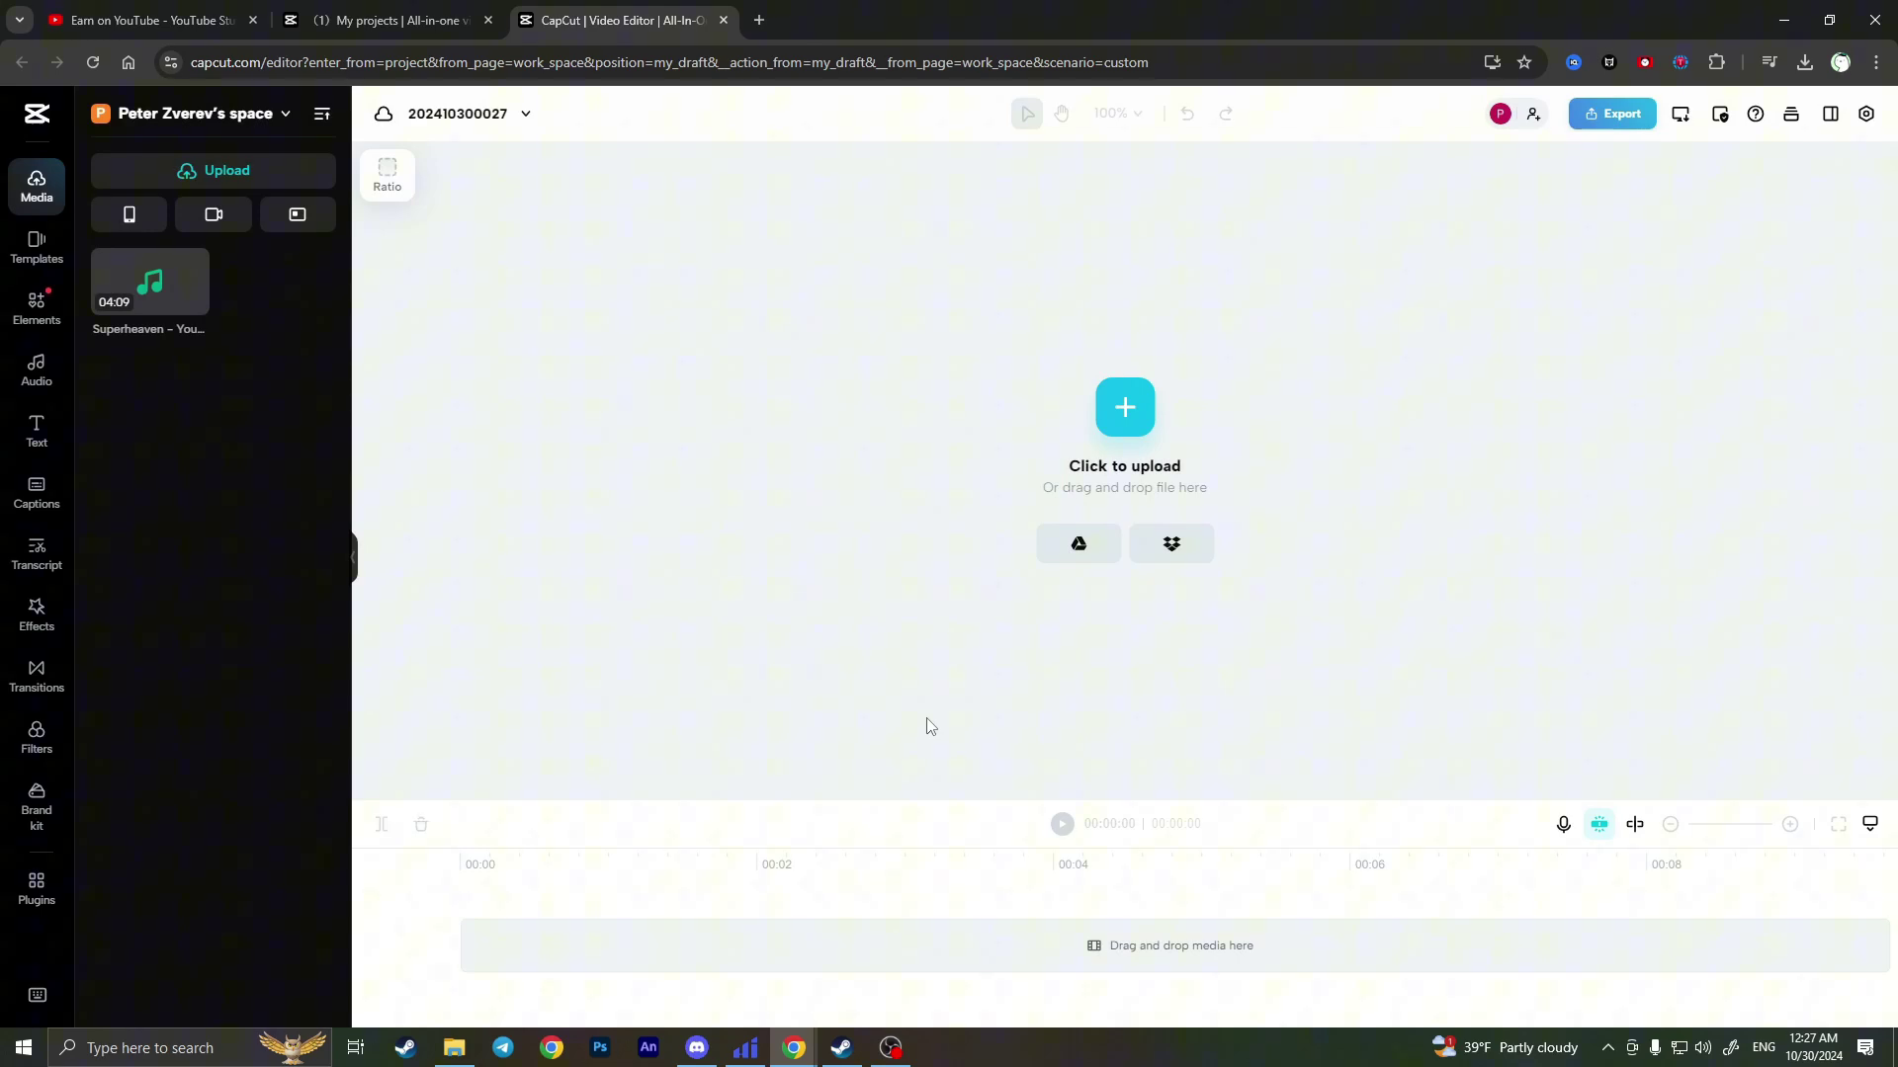
click(1141, 431)
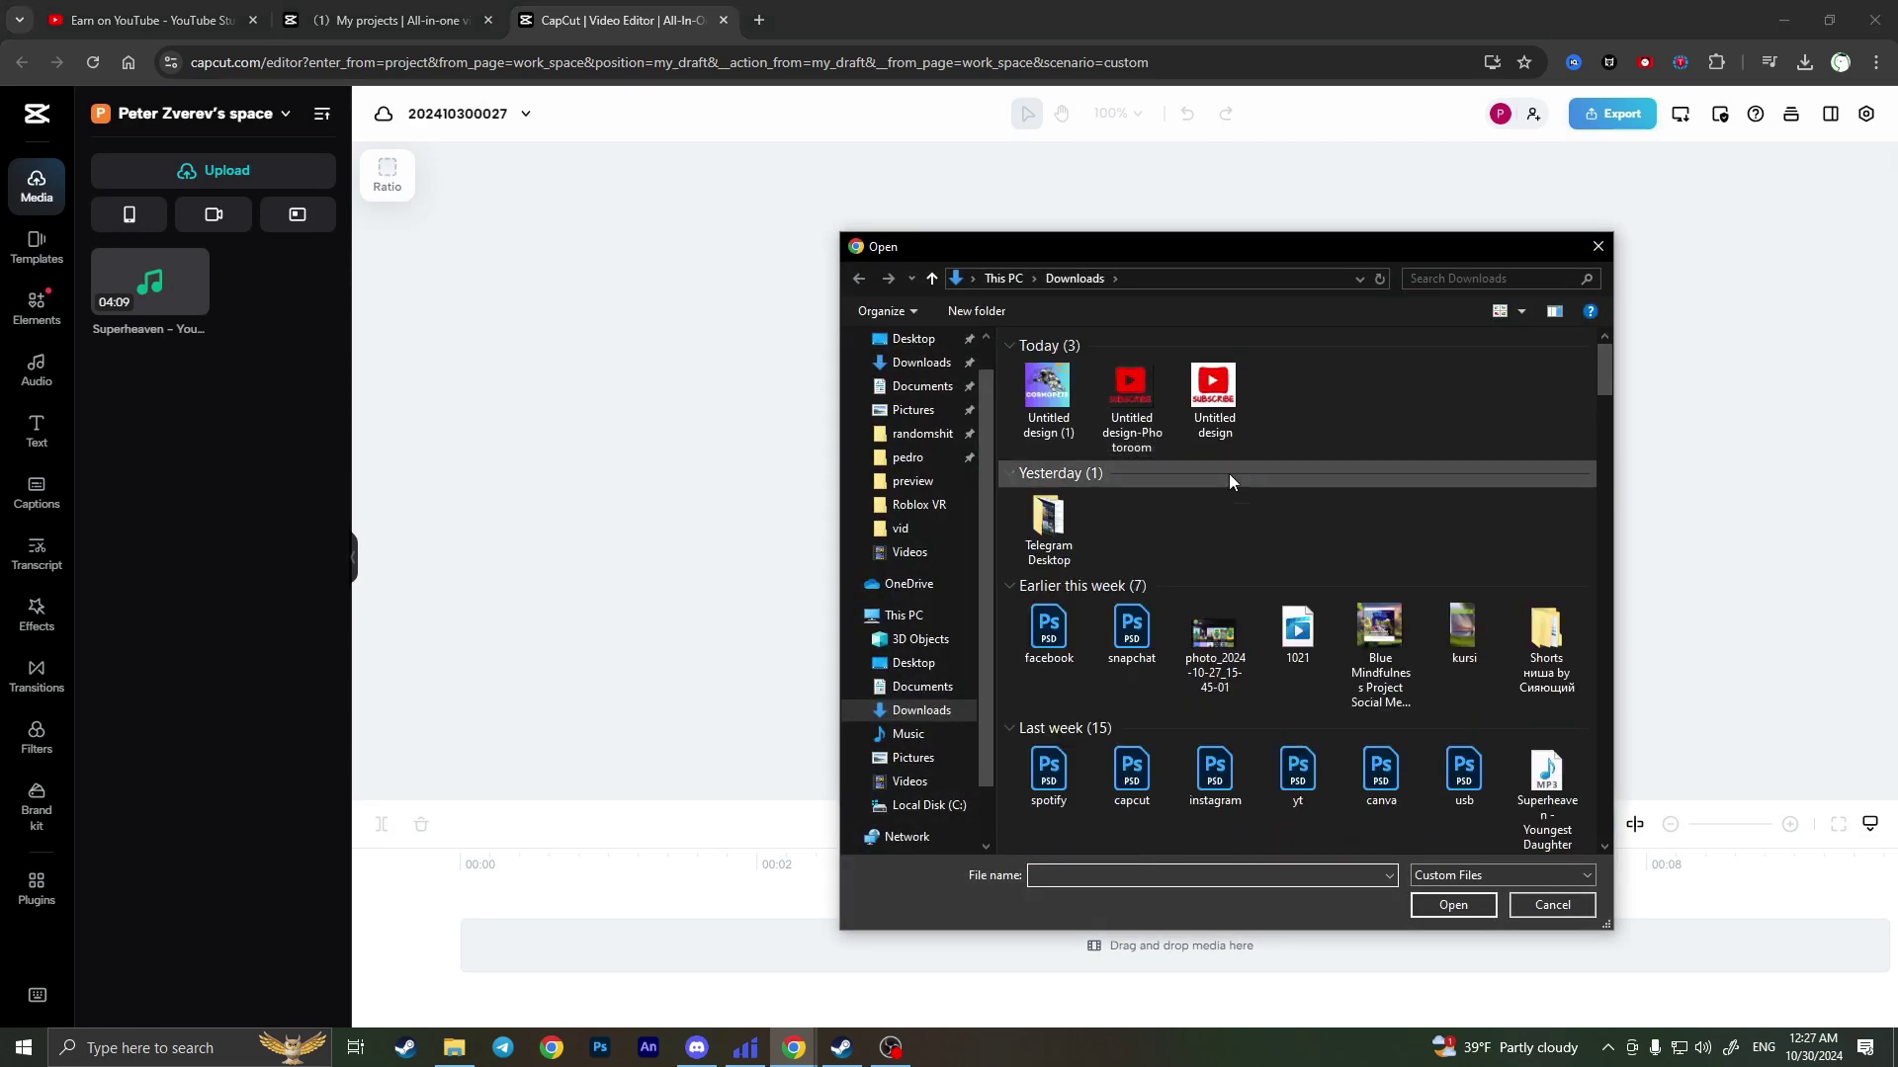
double_click(1545, 793)
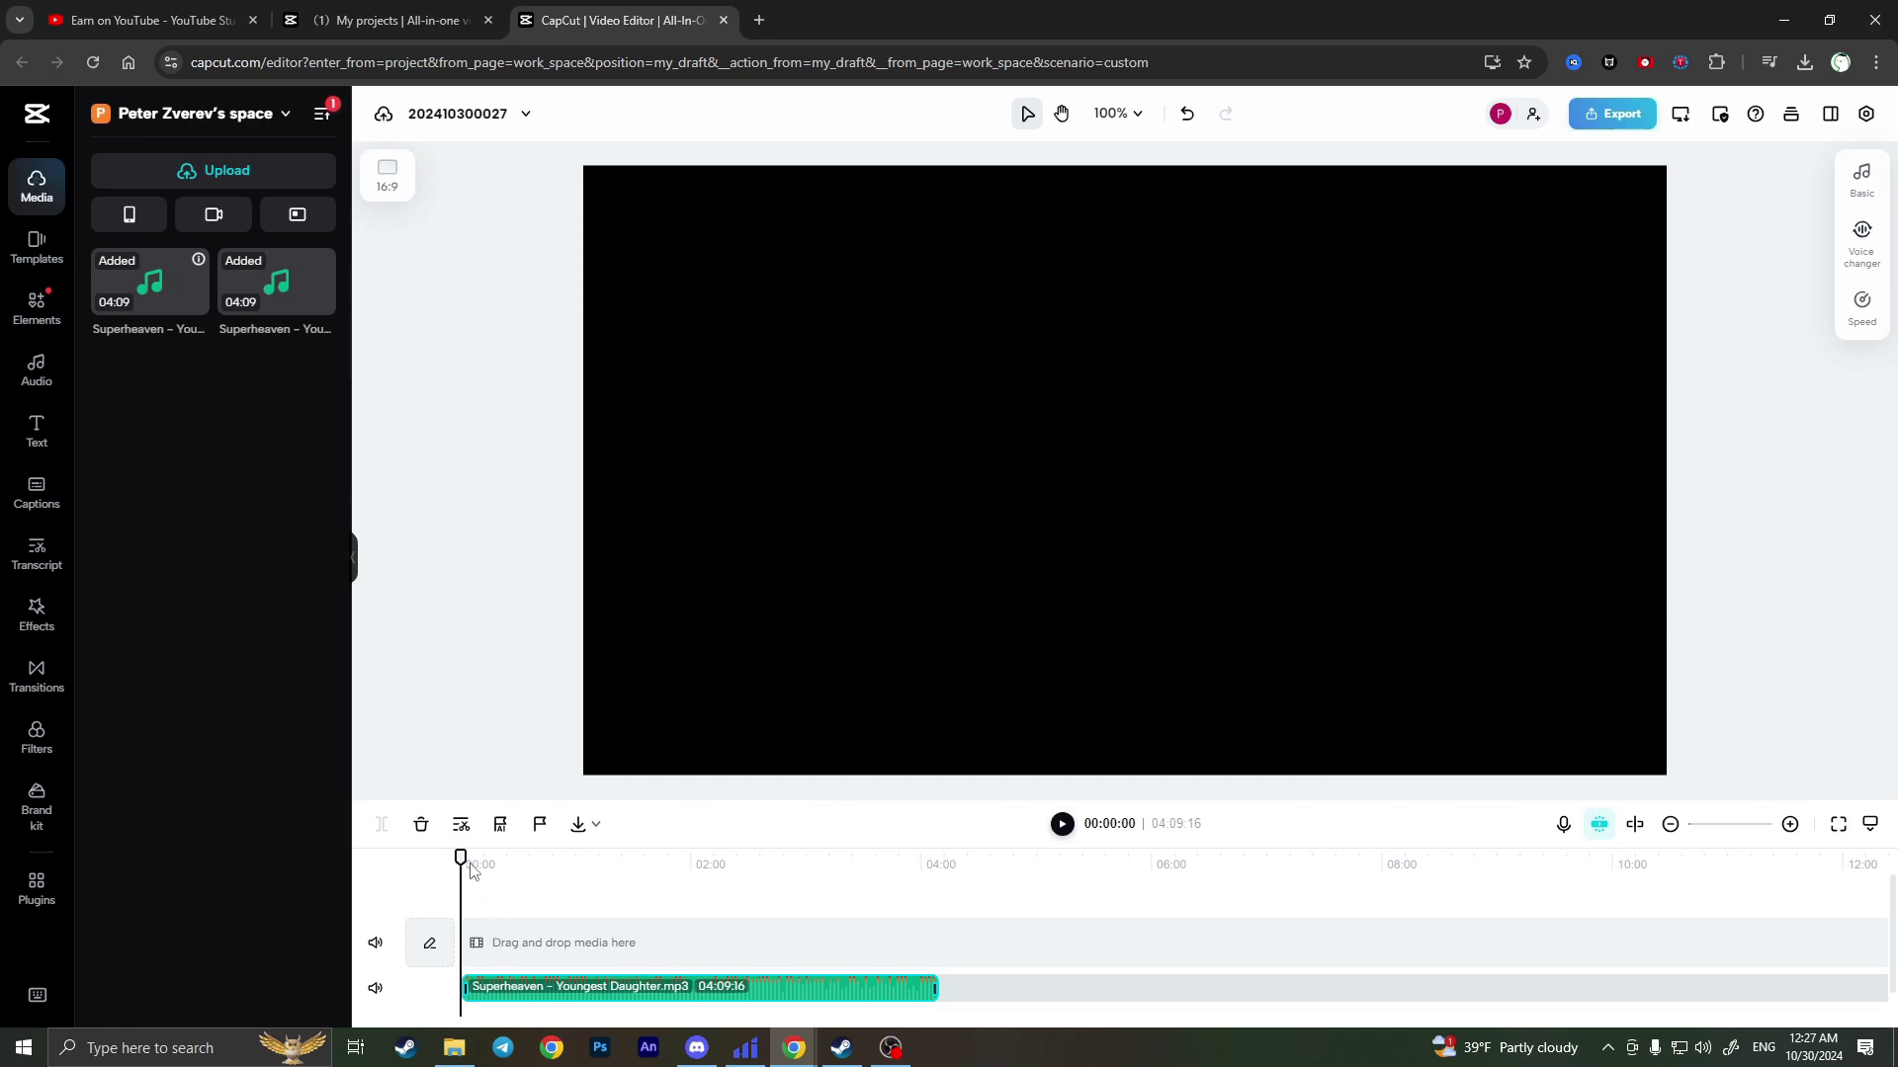
click(513, 928)
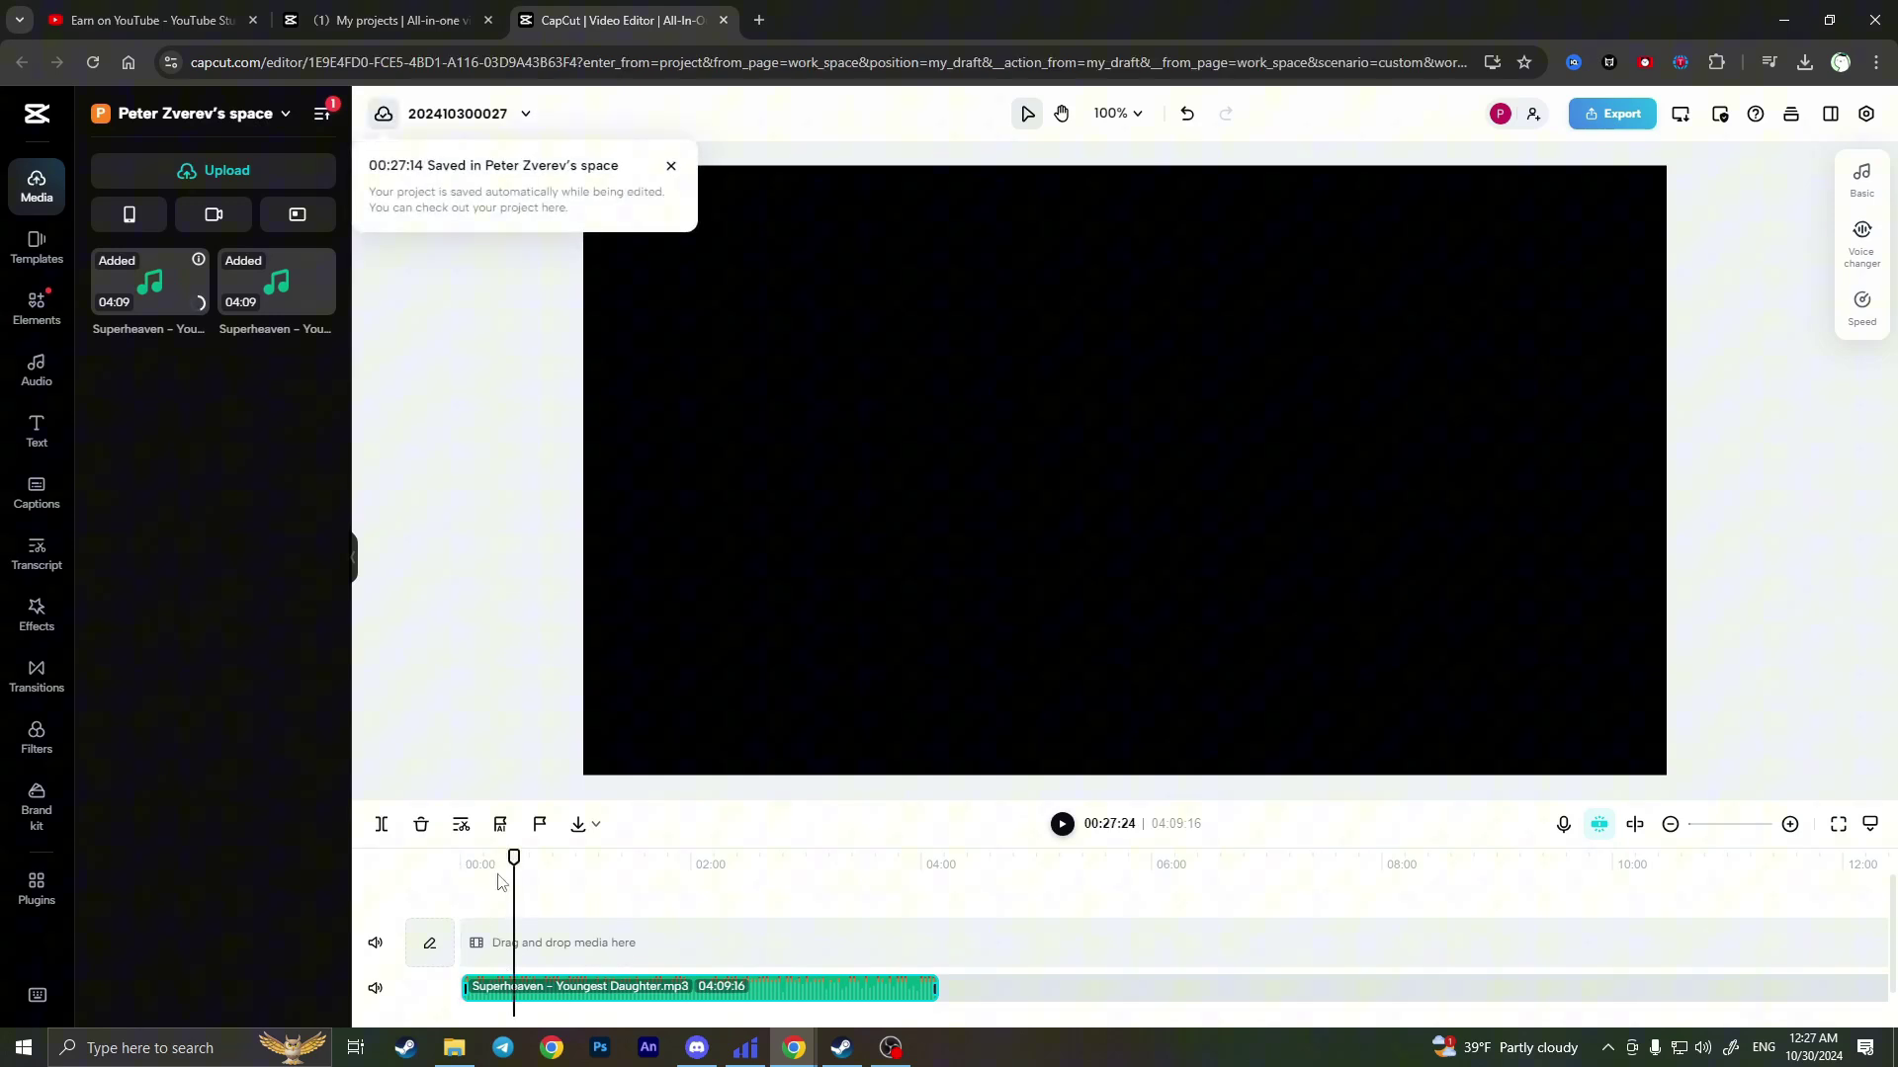
click(463, 863)
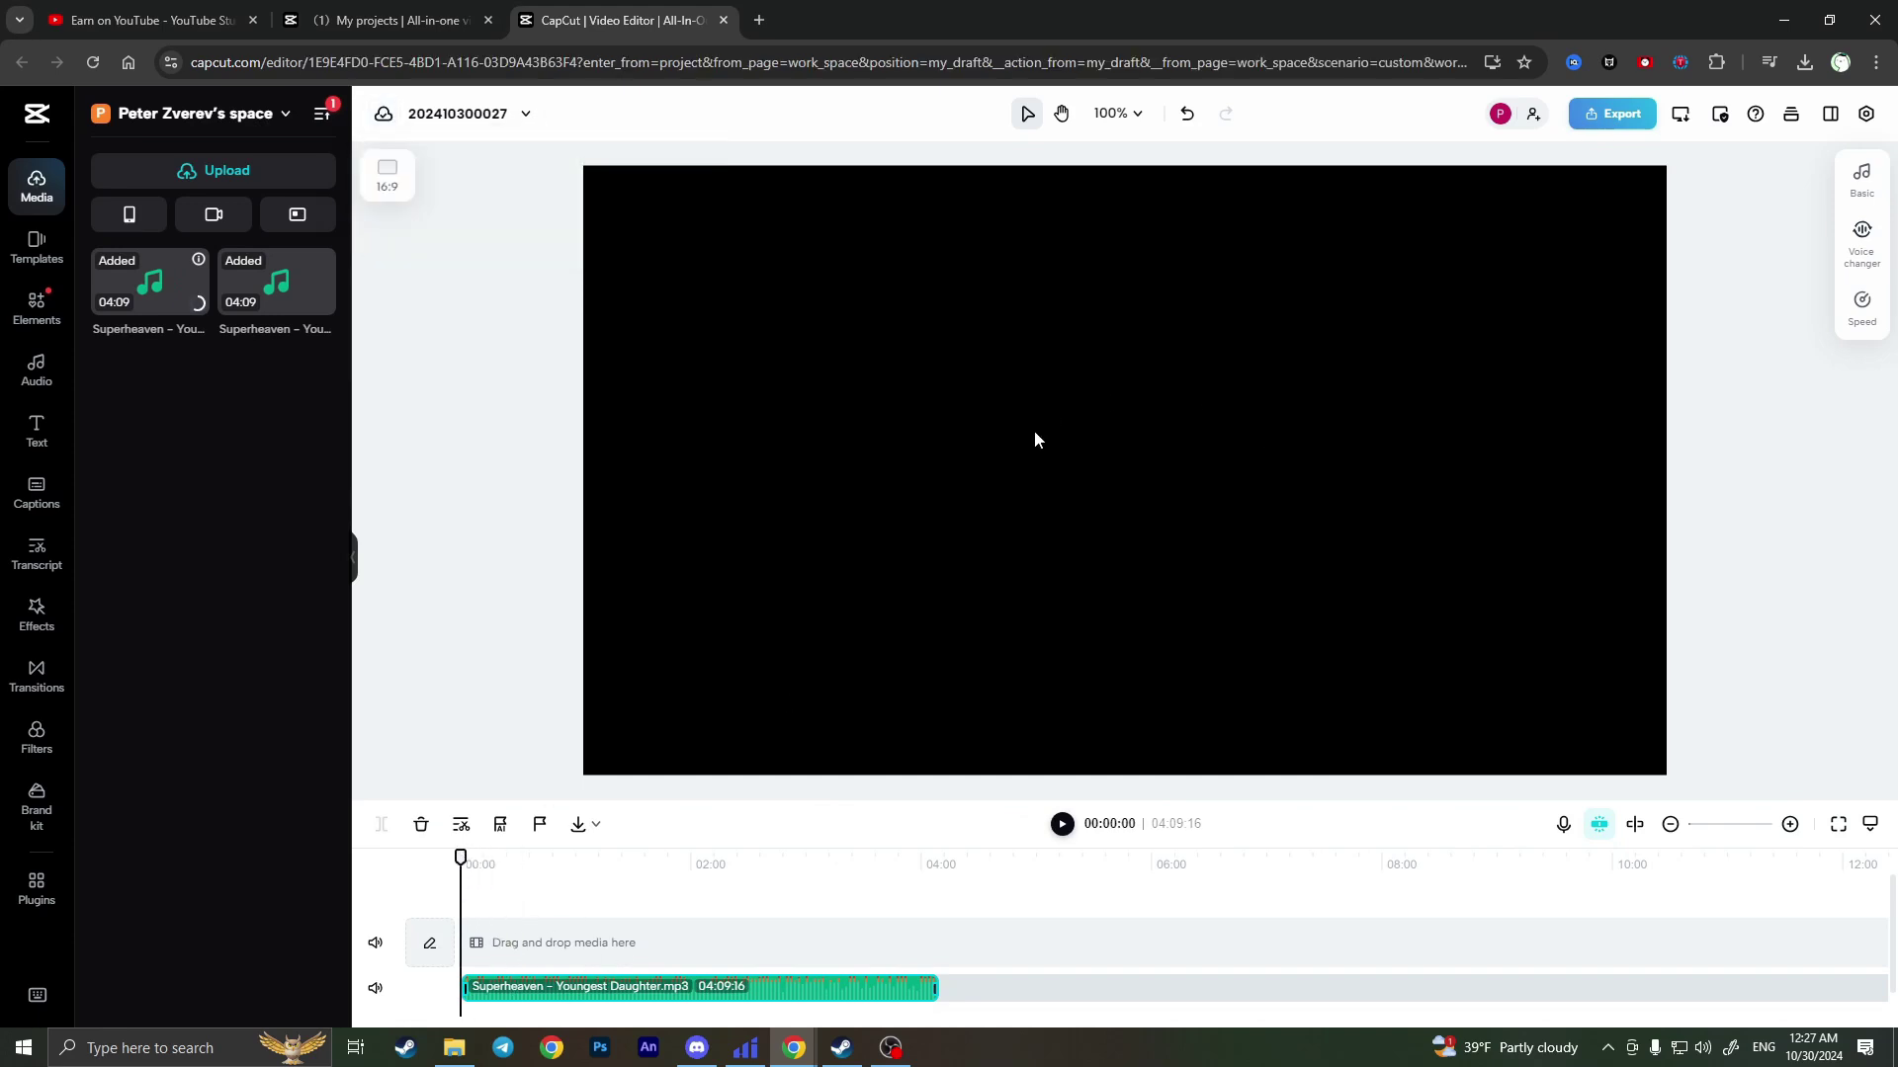
Add a heading text box and replace its text with 'Podcast n1'
click(38, 430)
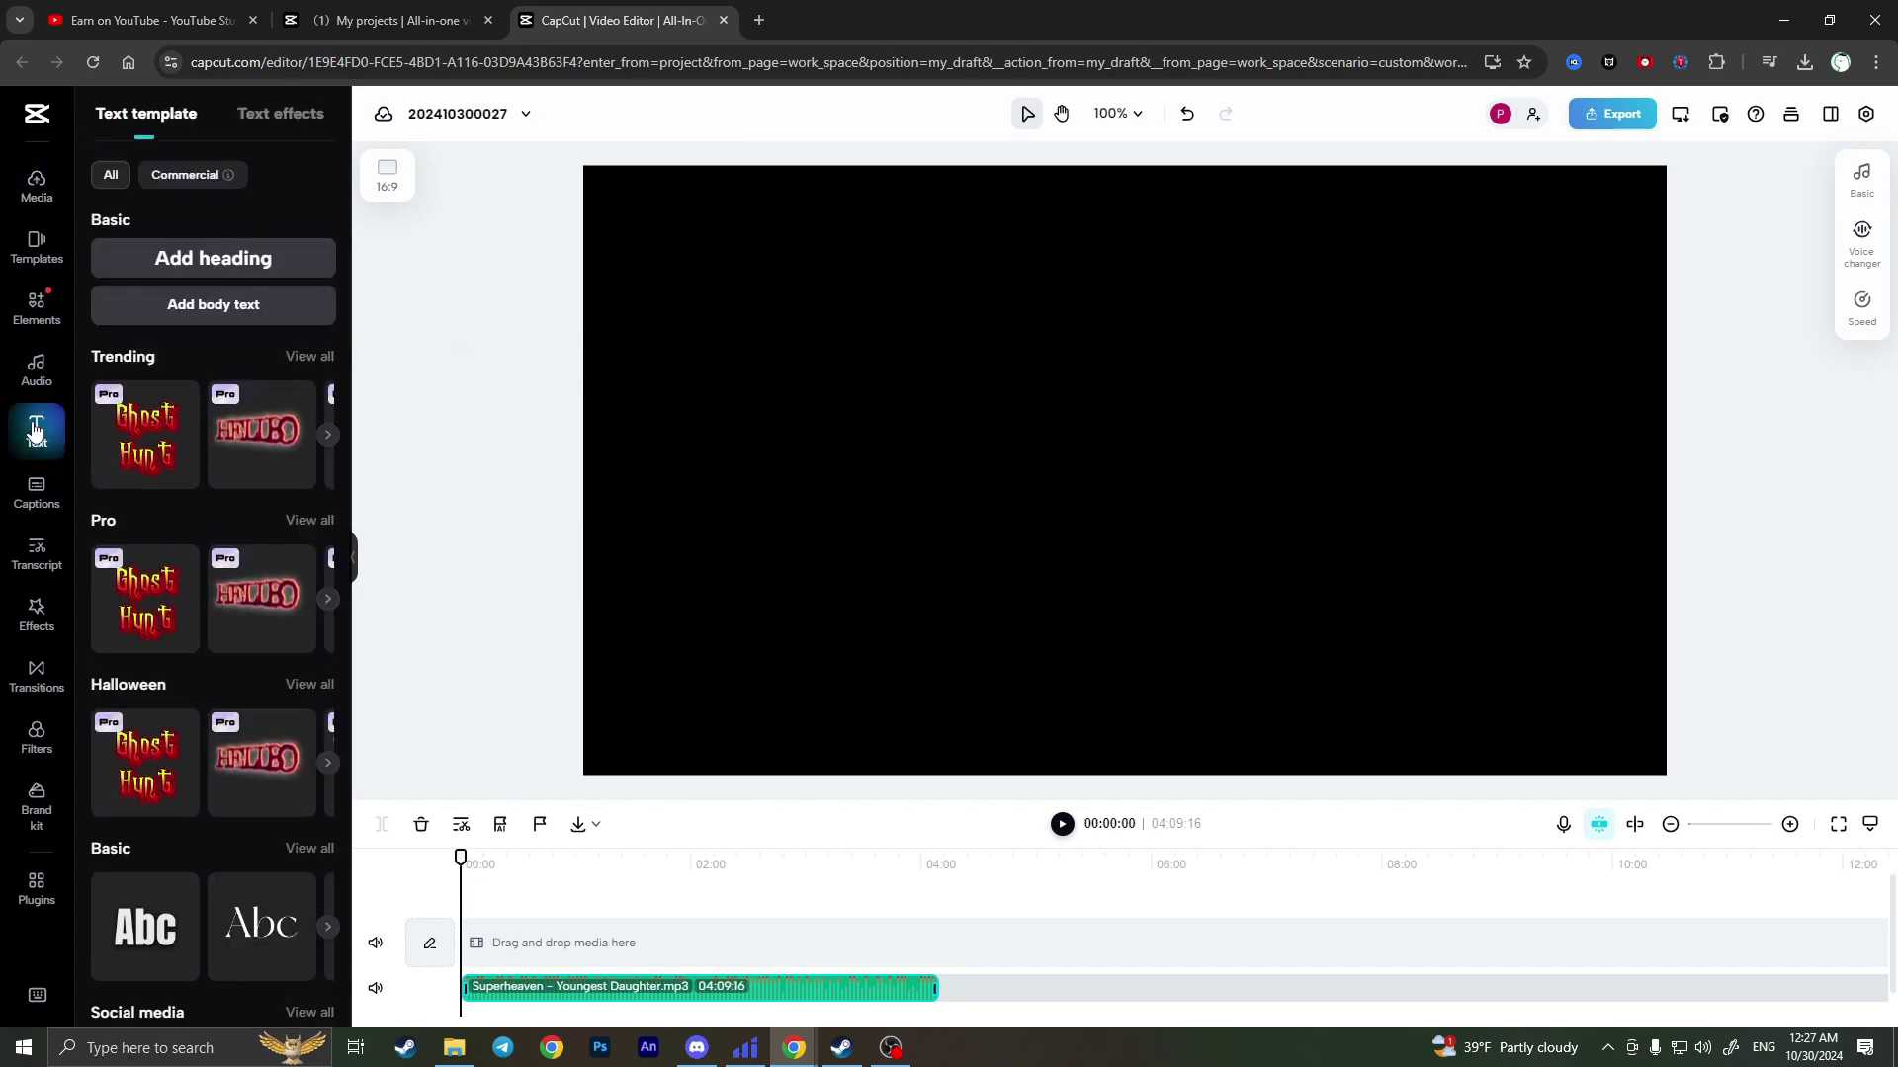
click(235, 260)
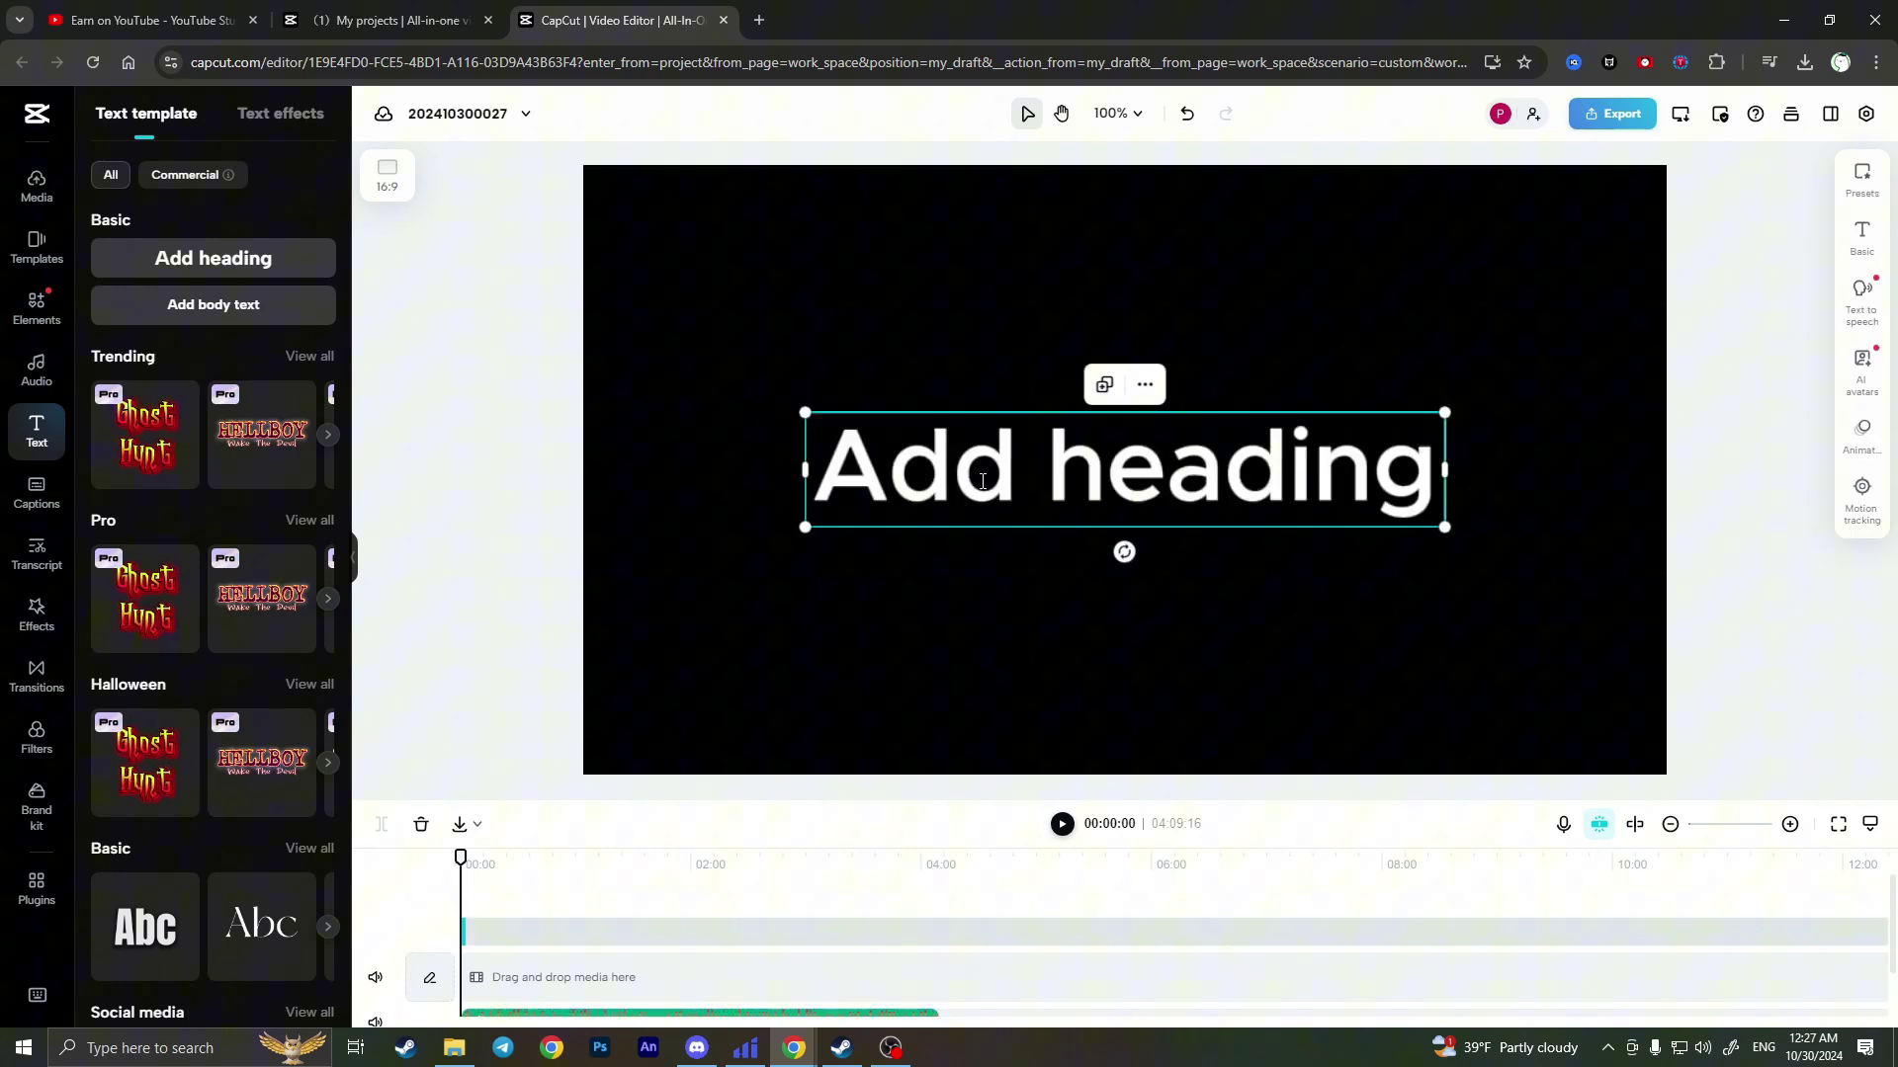
double_click(988, 485)
triple_click(990, 485)
click(989, 485)
double_click(988, 484)
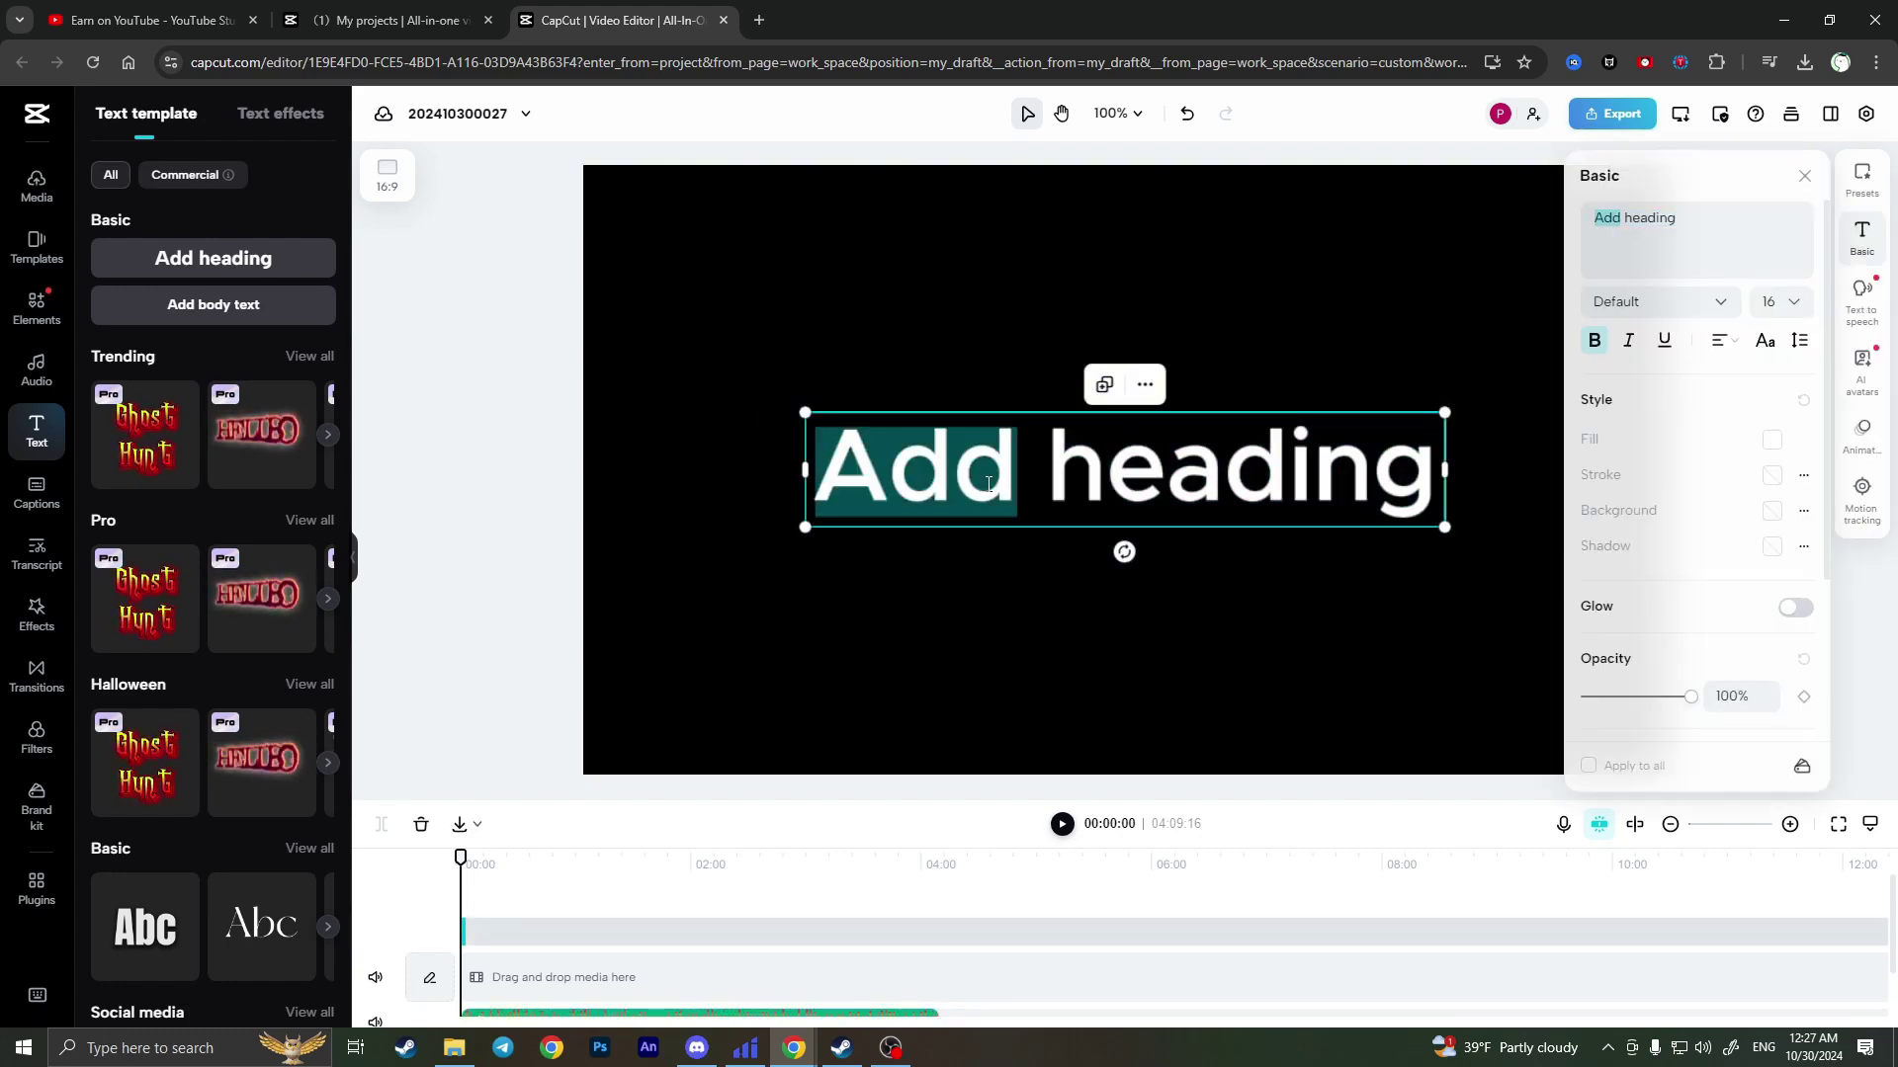
key(Delete)
key(Delete)
key(Right)
key(Right)
key(Right)
key(Right)
key(Right)
key(Right)
key(Right)
key(BackSpace)
key(BackSpace)
key(BackSpace)
key(BackSpace)
key(BackSpace)
key(BackSpace)
key(BackSpace)
text(Podcast n1)
Enlarge the Podcast n1 title and centre it on the frame
click(1230, 537)
click(1366, 502)
drag(1401, 516, 1534, 550)
drag(1379, 479, 1292, 480)
click(1289, 340)
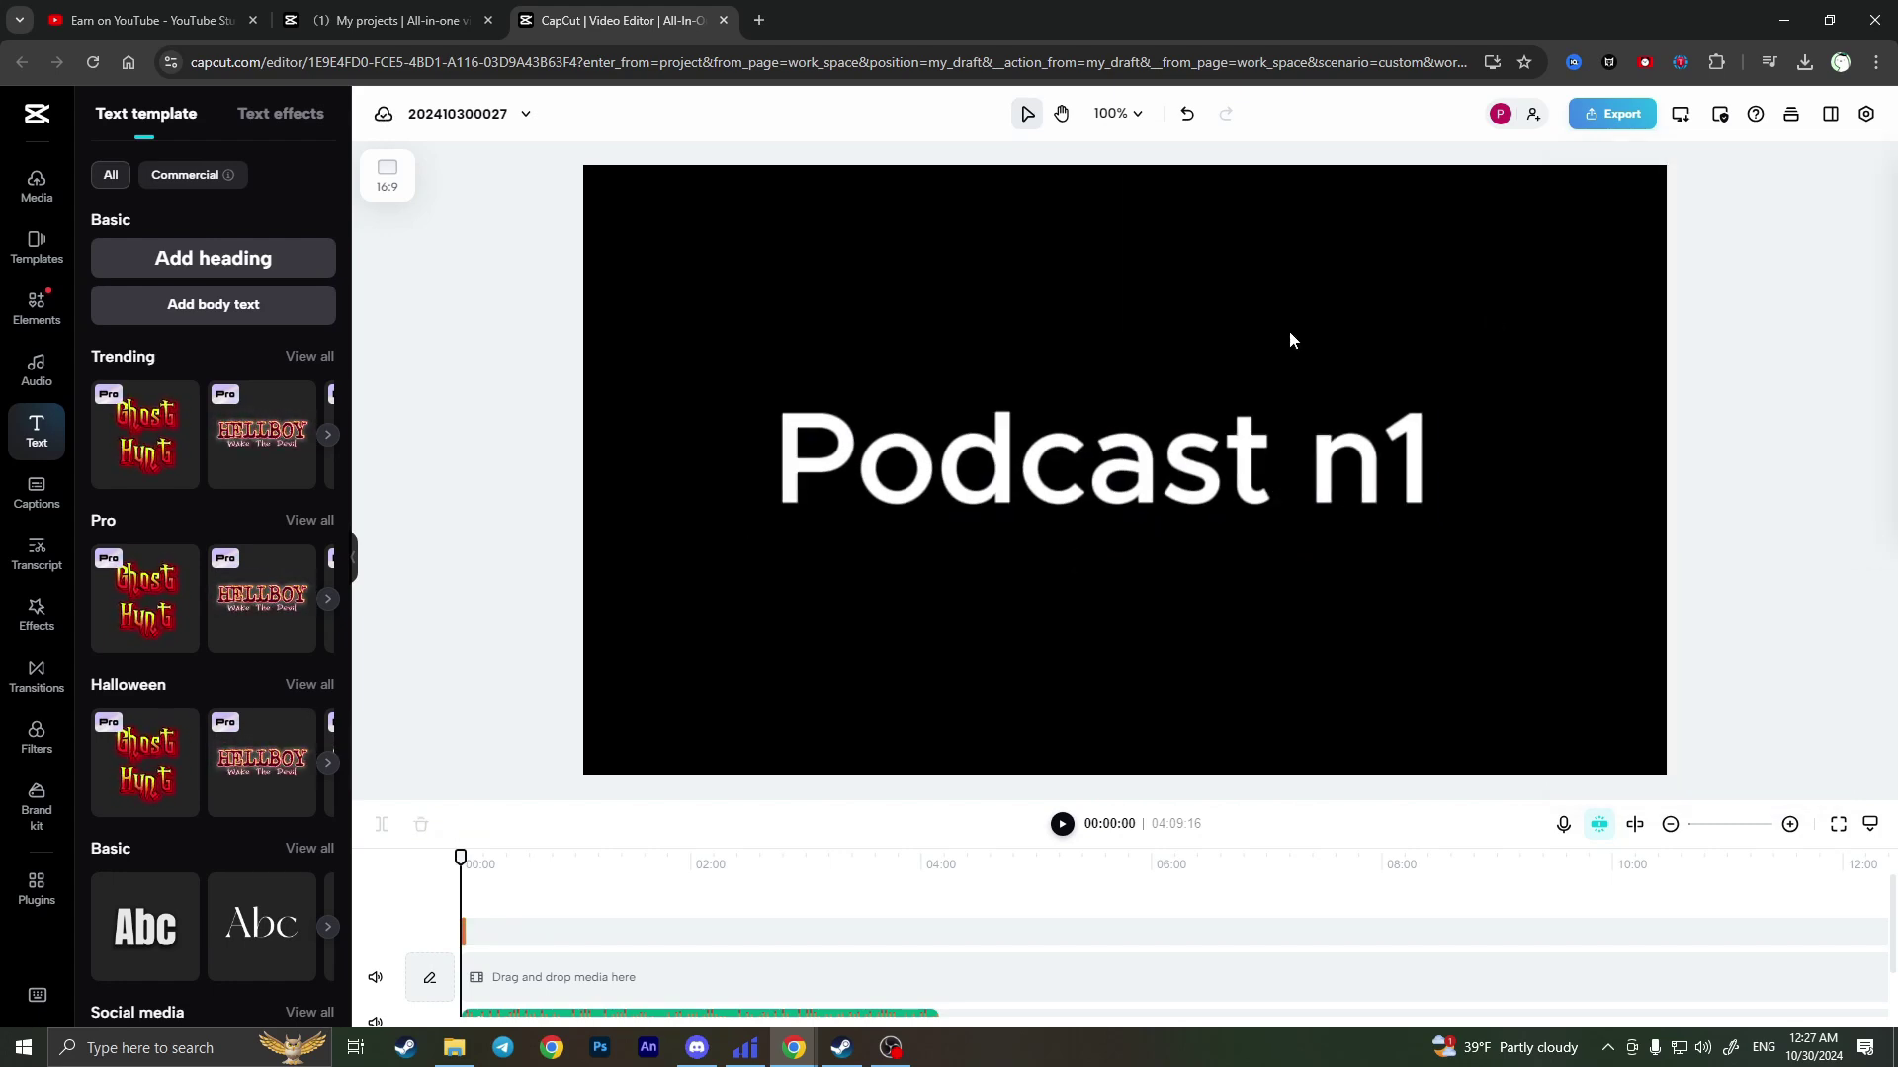
drag(1151, 462, 1173, 453)
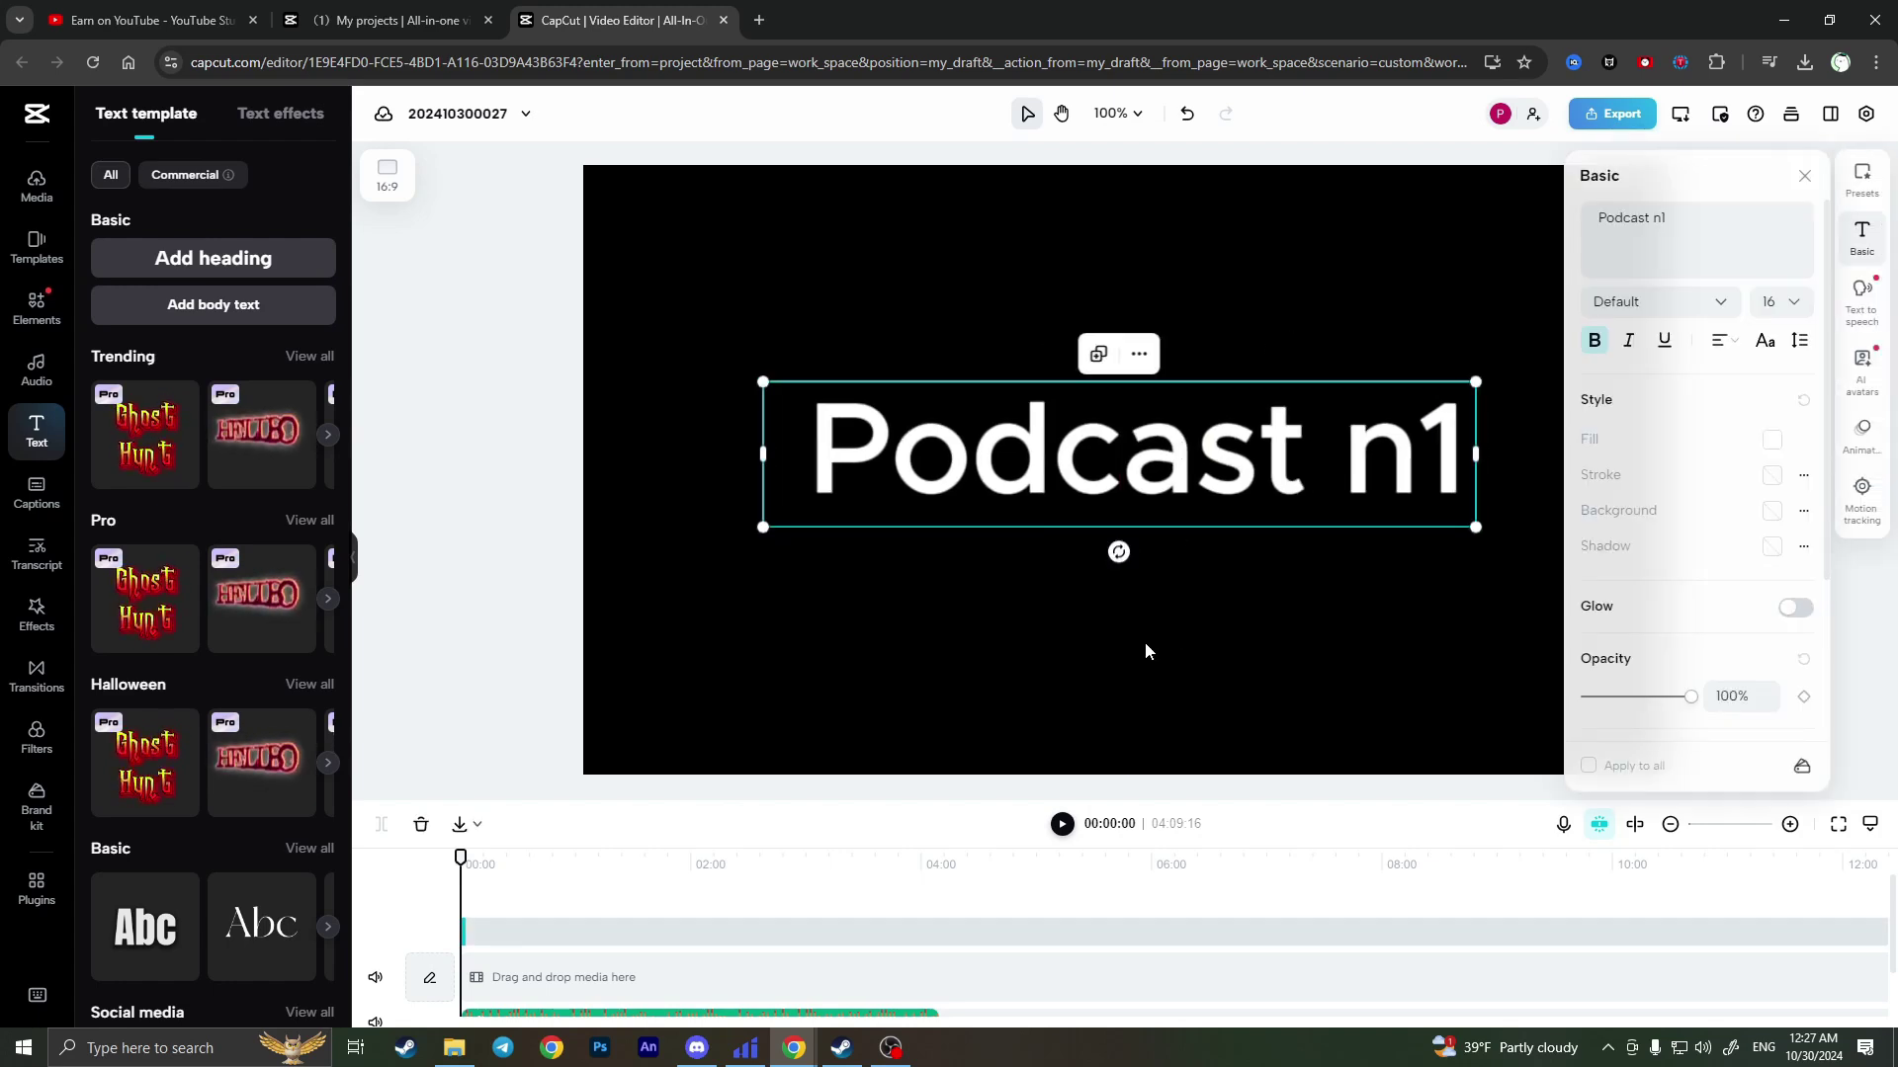
Set up the Download export with 720p resolution and MP4 format
click(1623, 130)
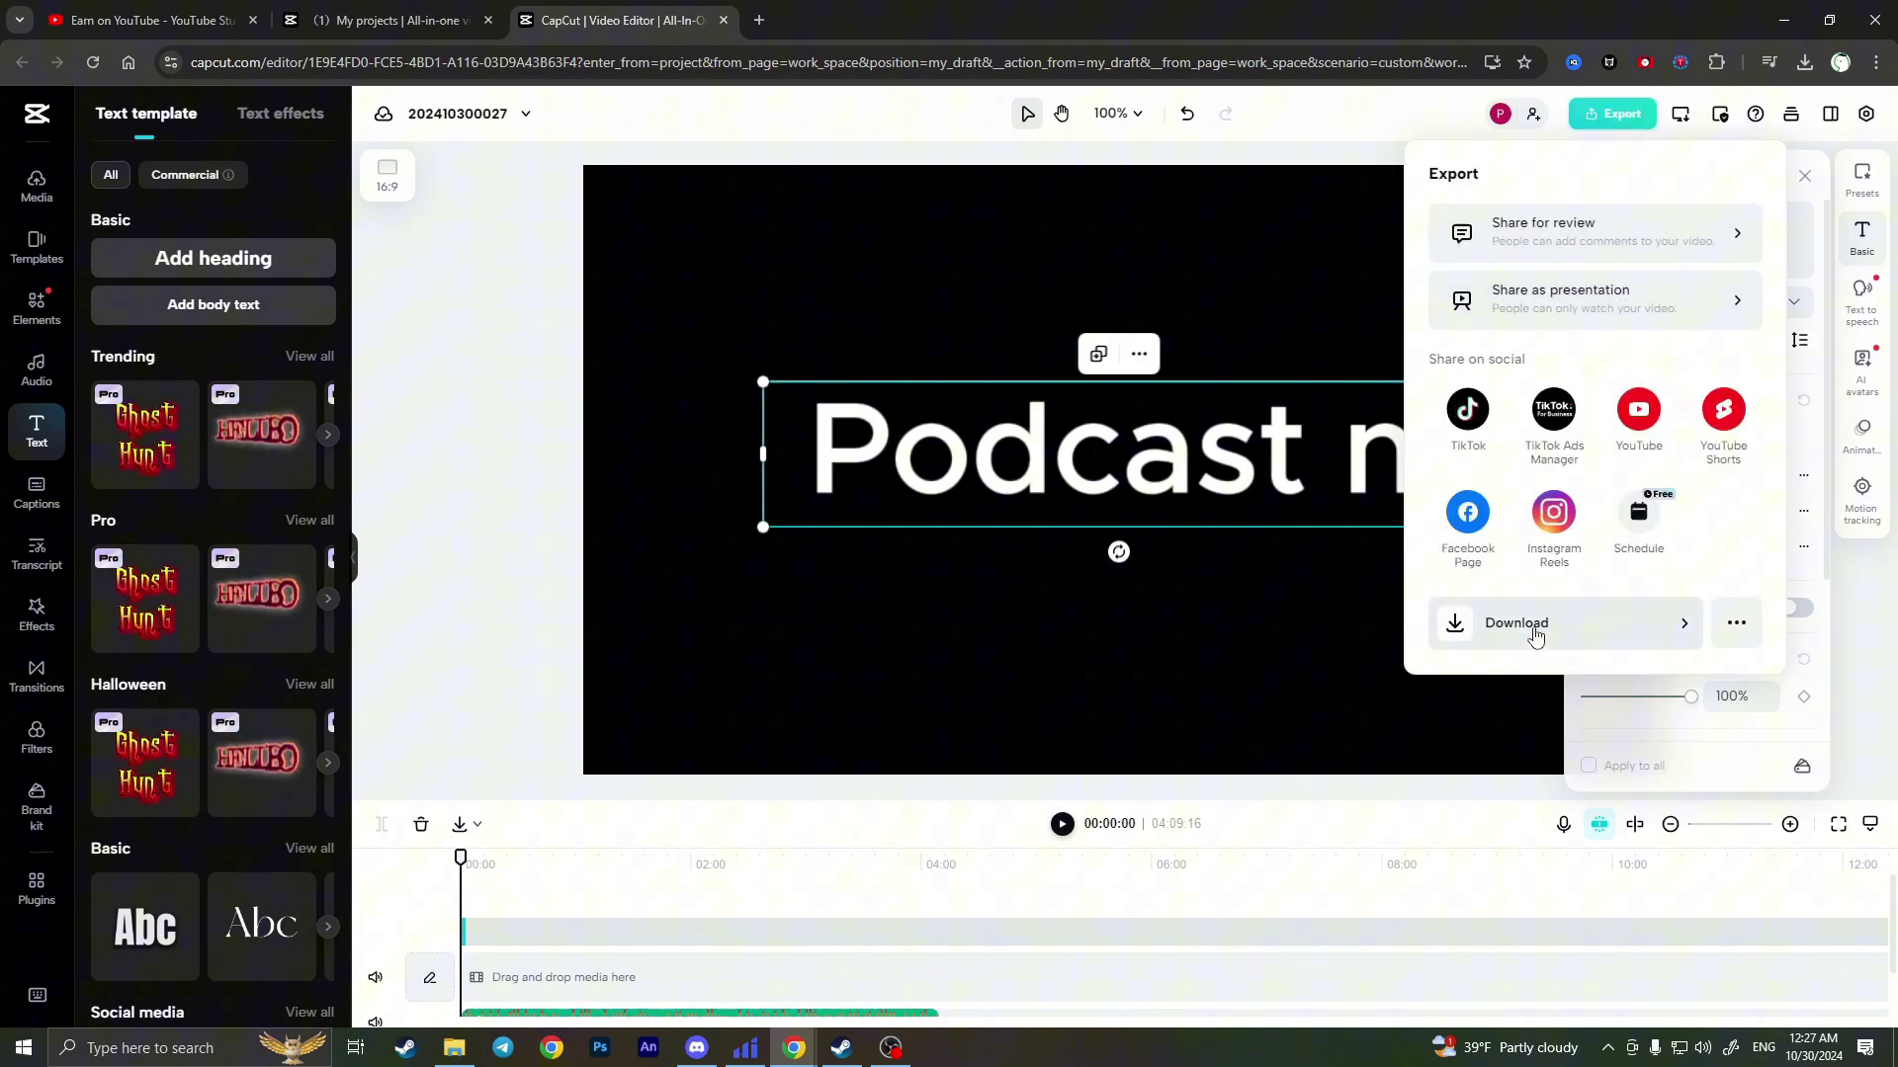
click(1598, 639)
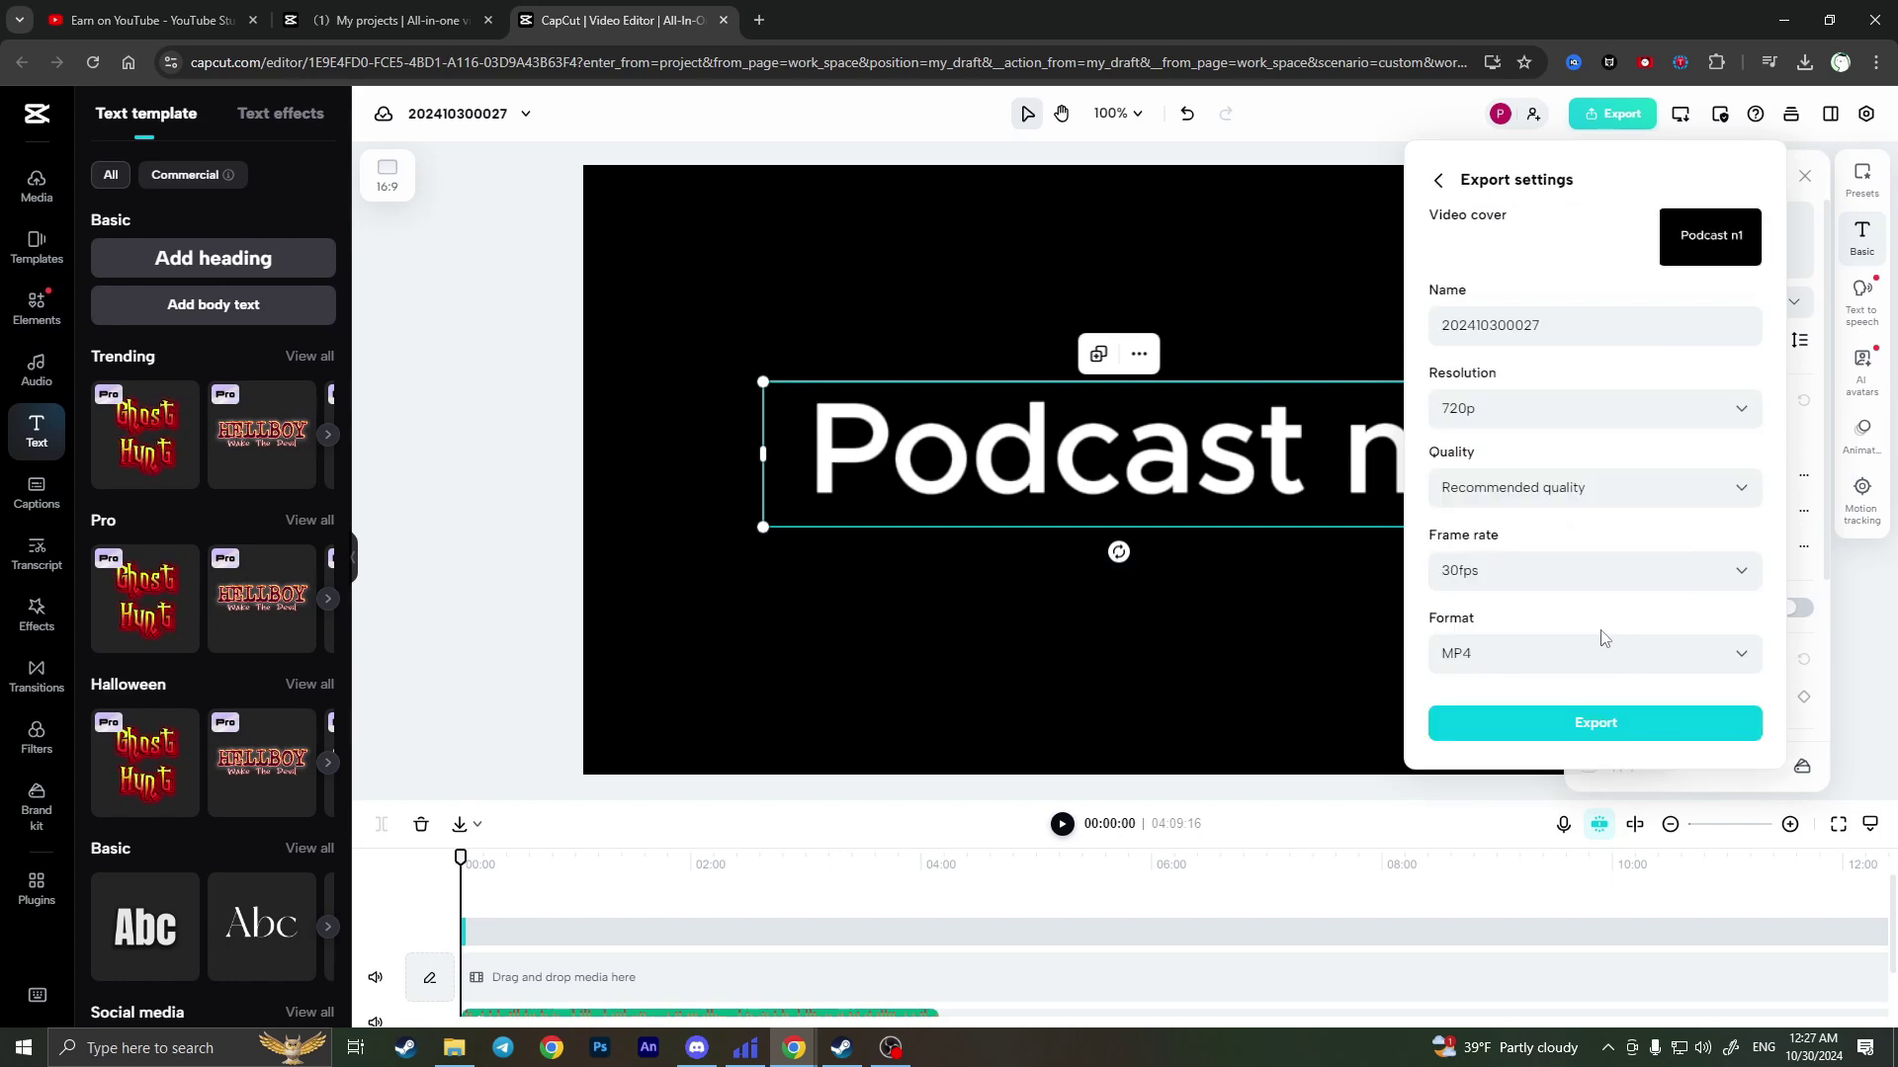
click(1557, 328)
double_click(1563, 327)
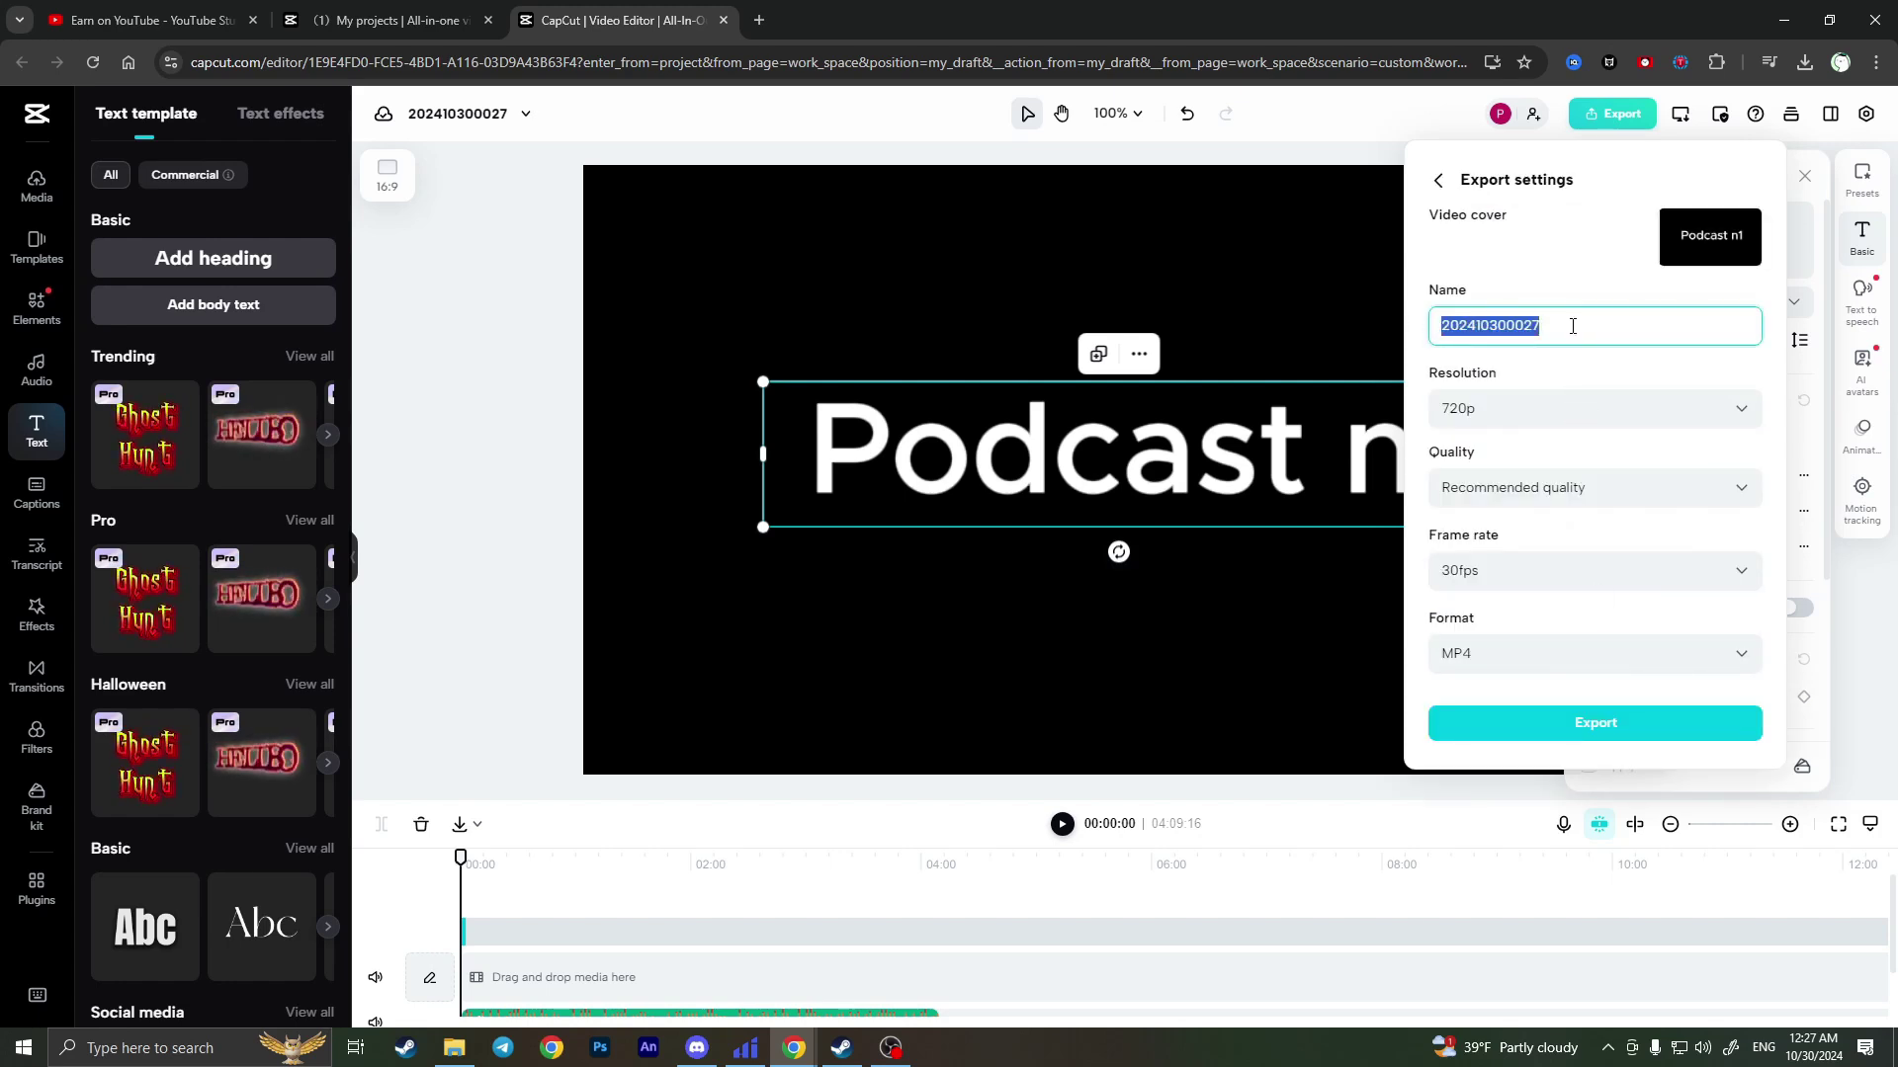
click(1573, 326)
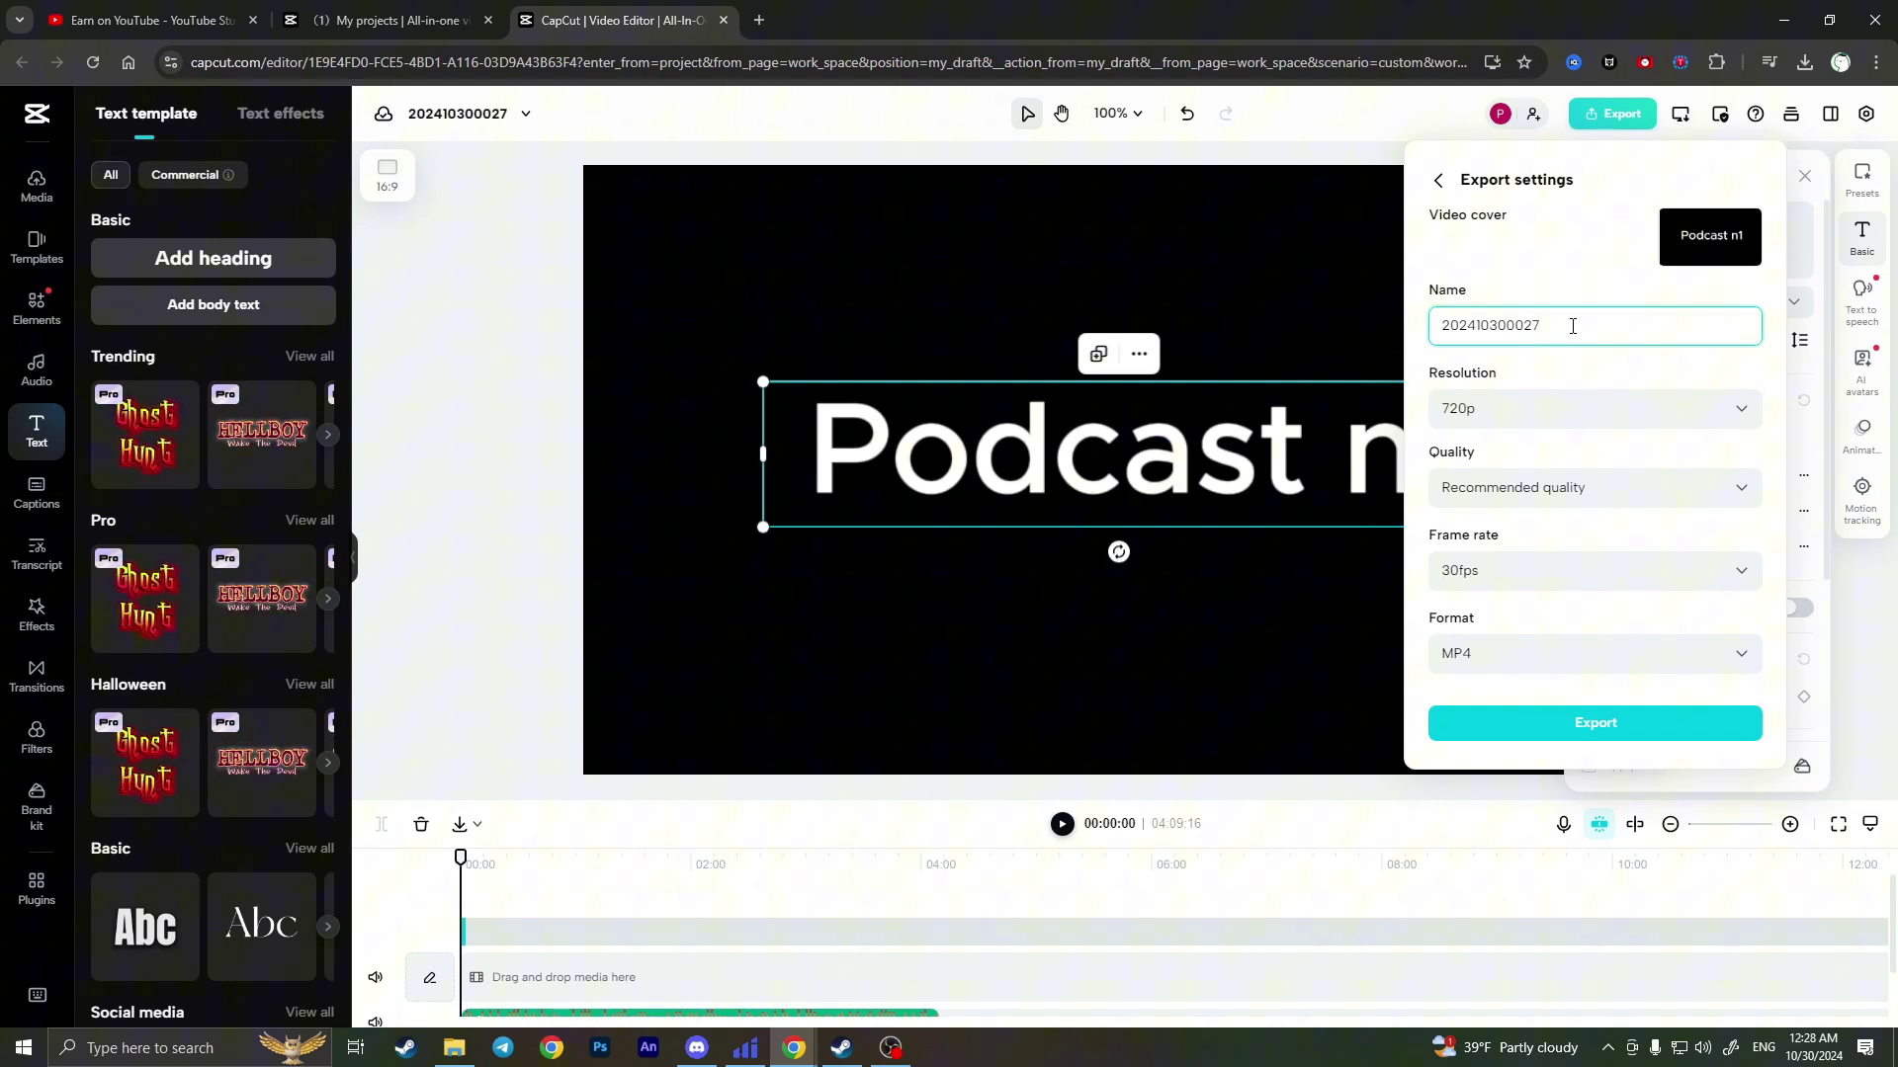
click(1542, 420)
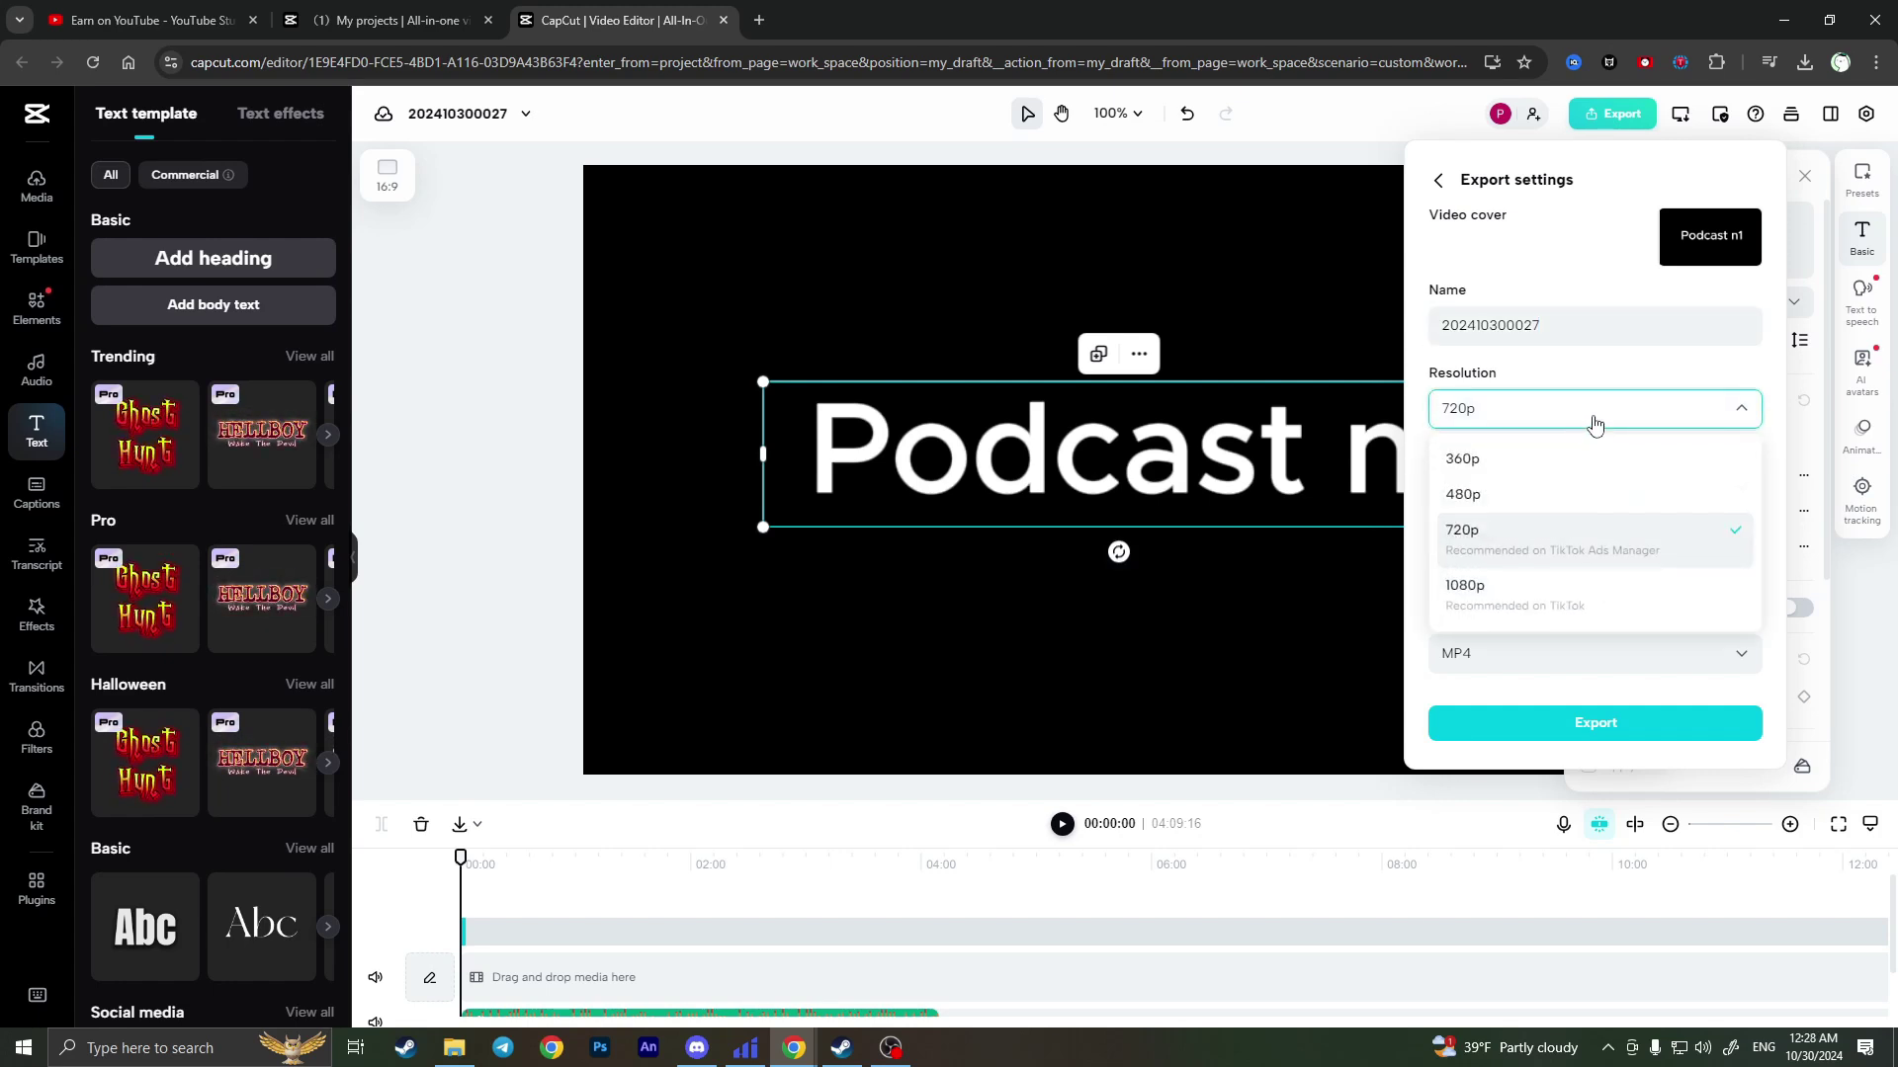
click(1593, 424)
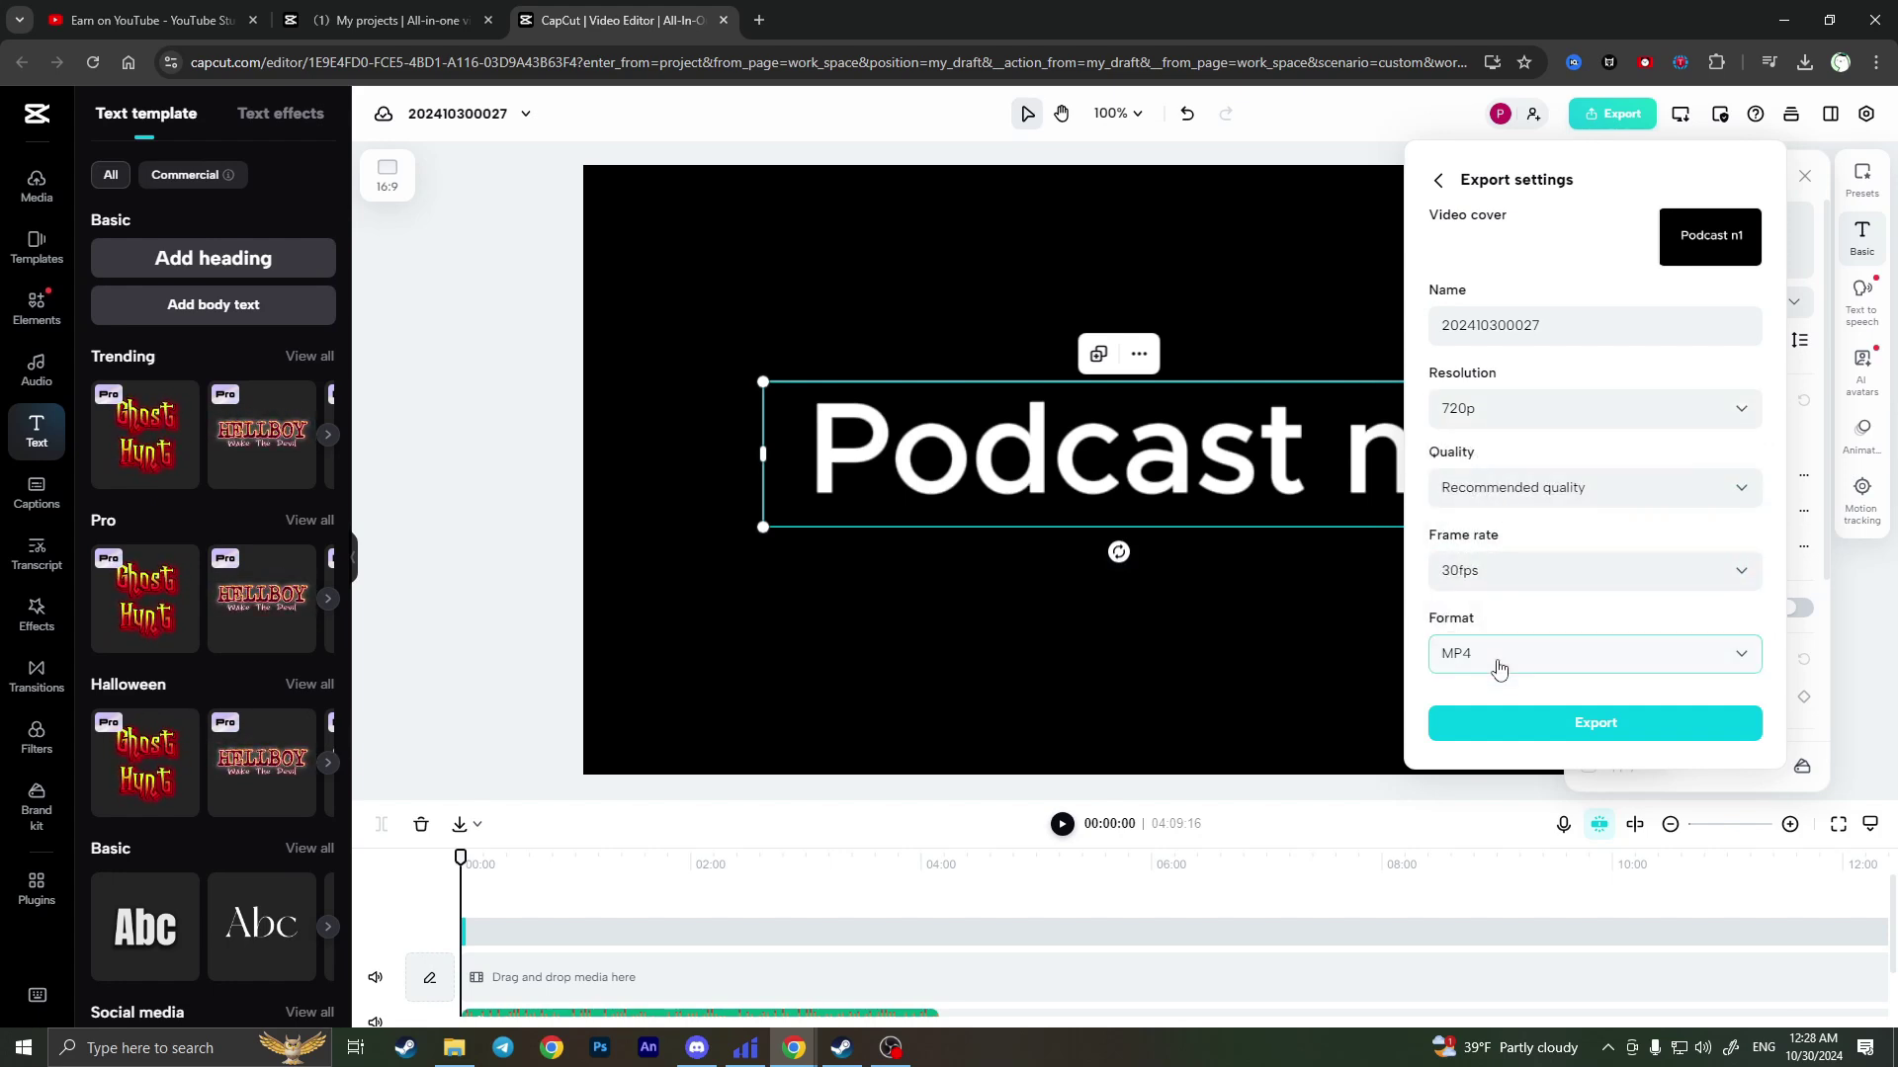
click(1567, 667)
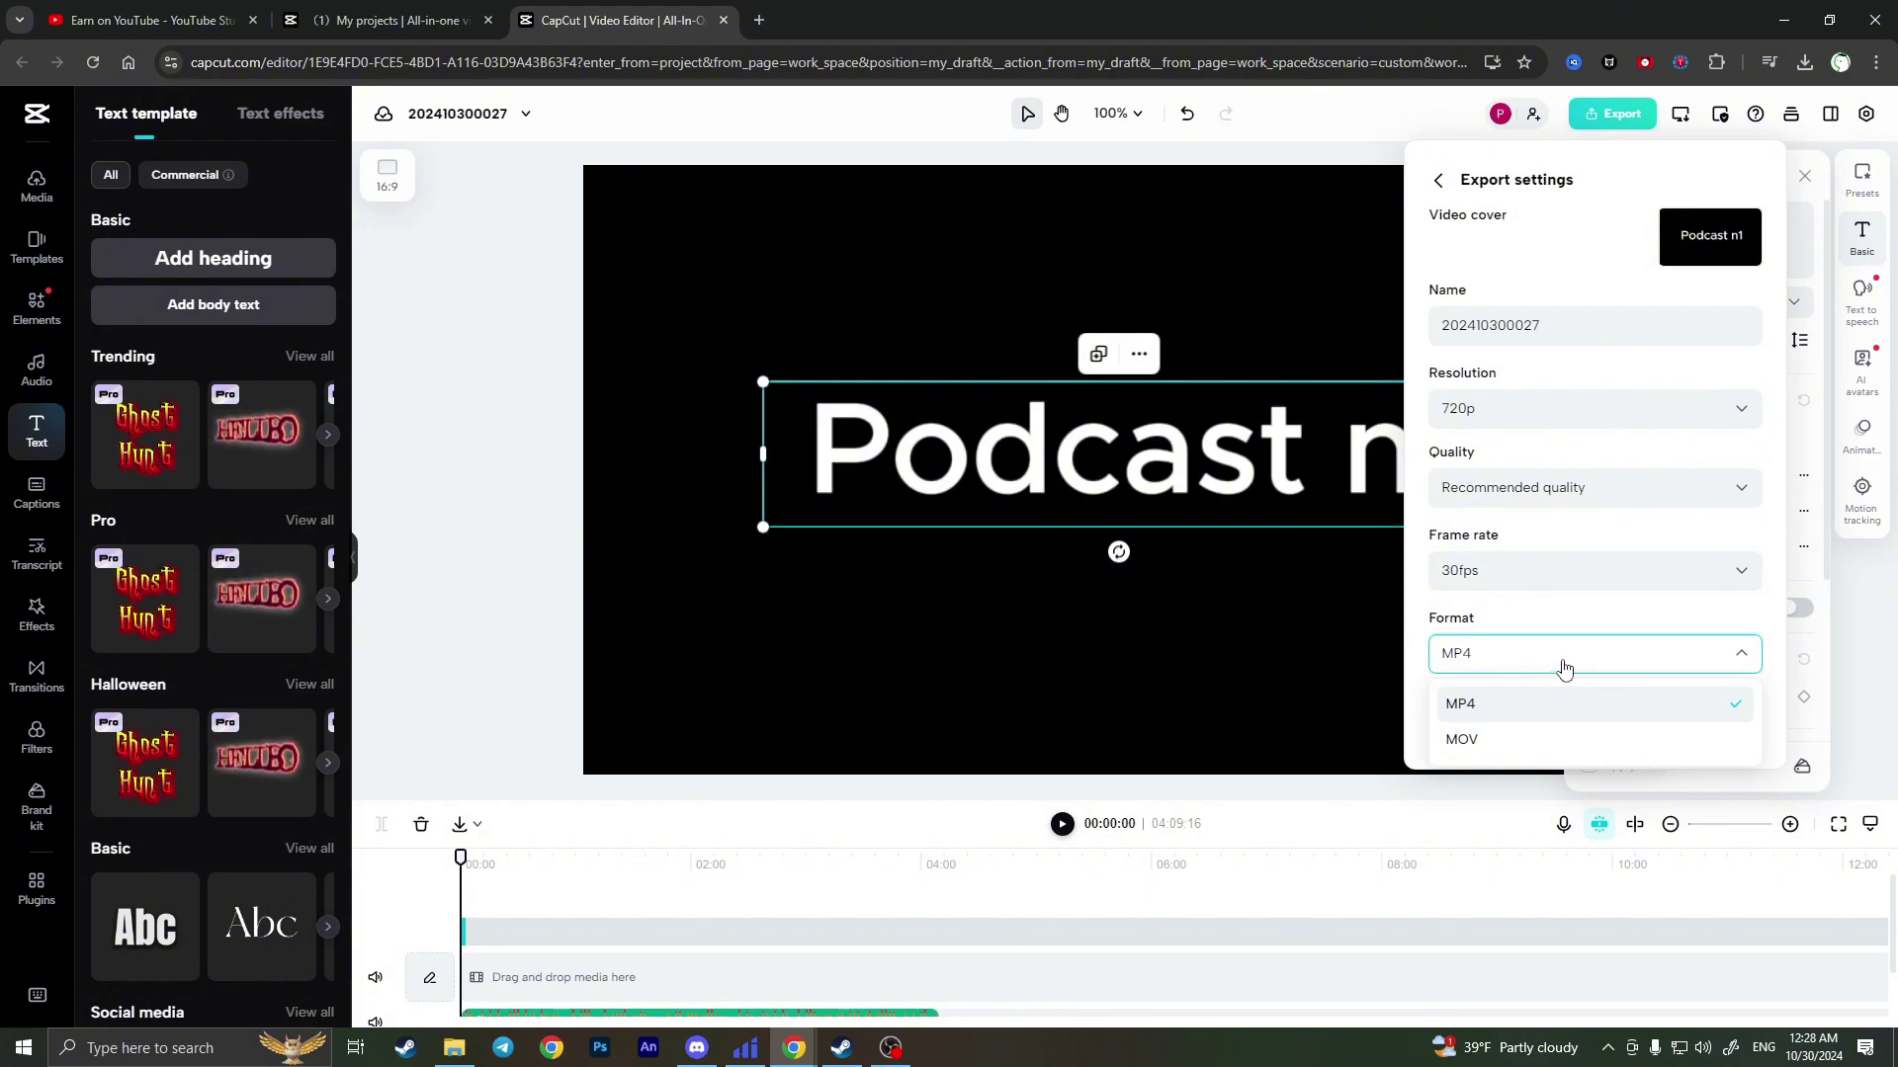
click(1542, 665)
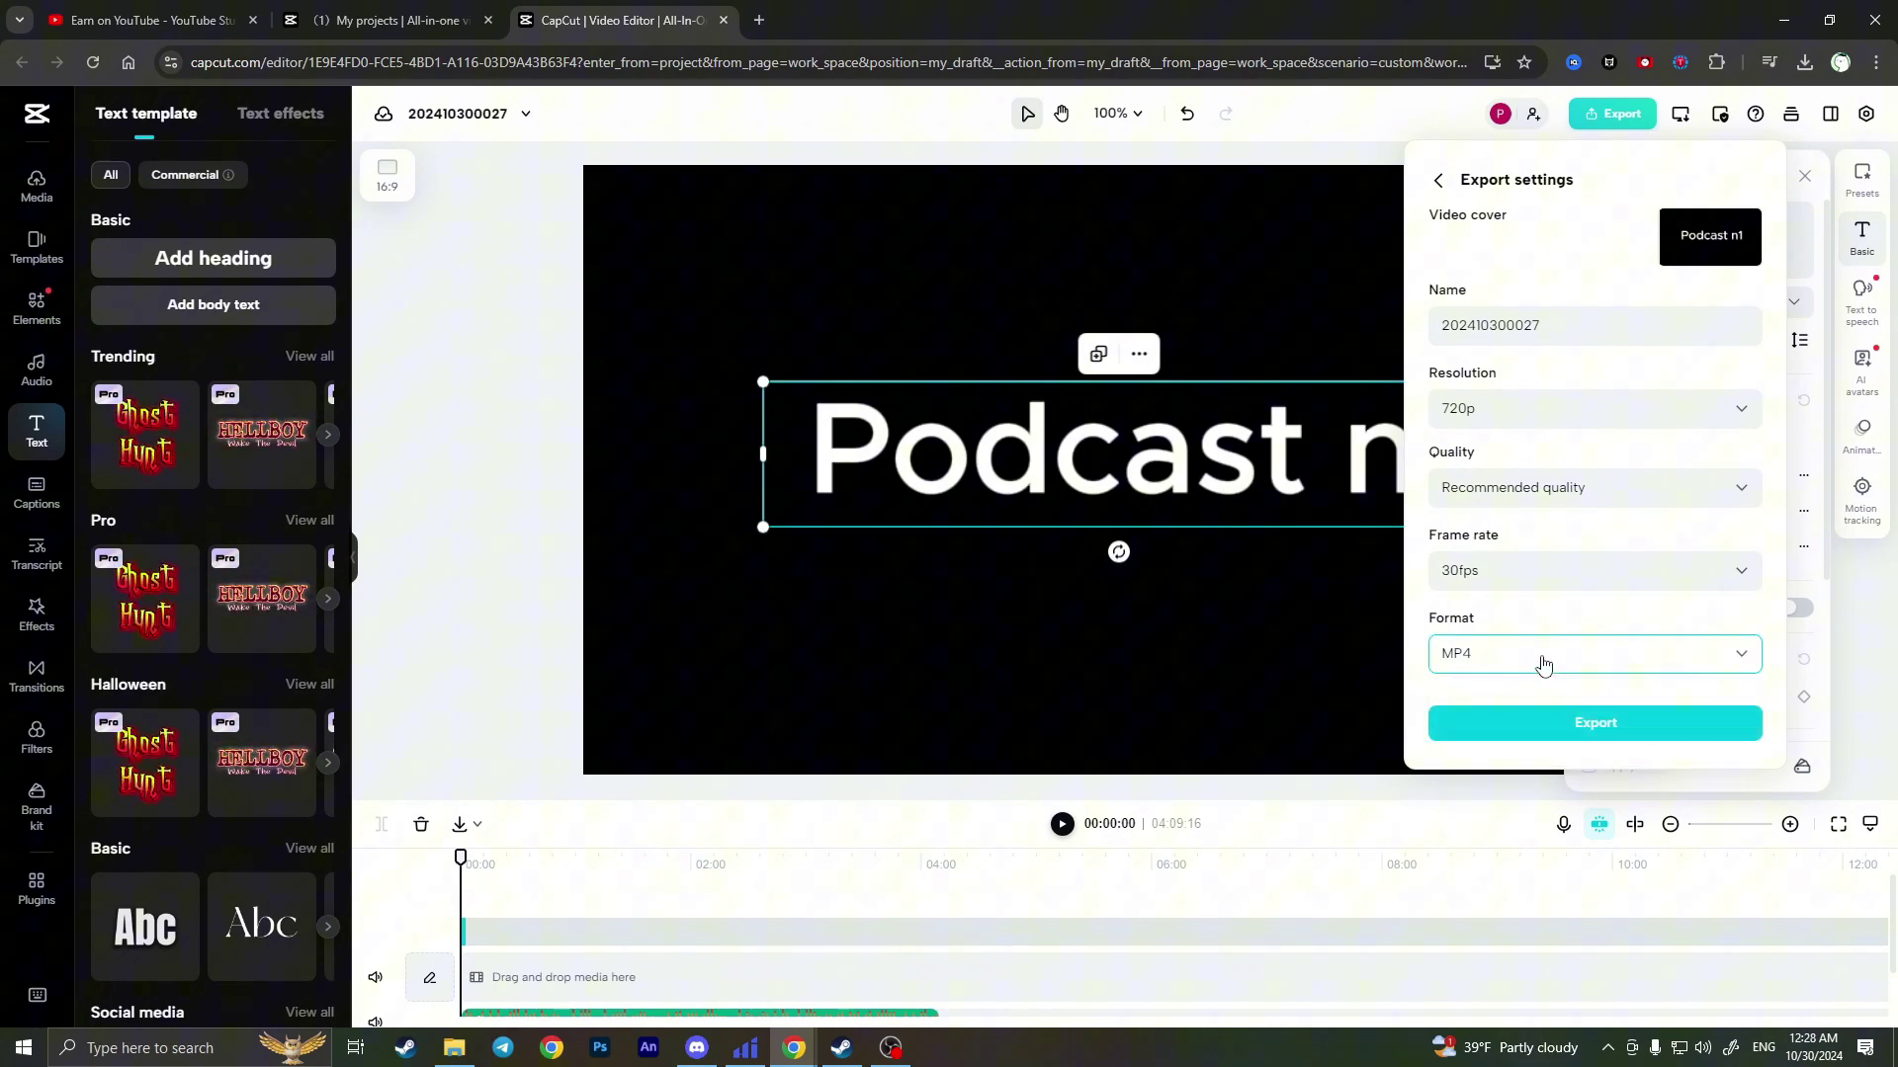
Export the video and save the MP4 into the Downloads folder
click(1619, 726)
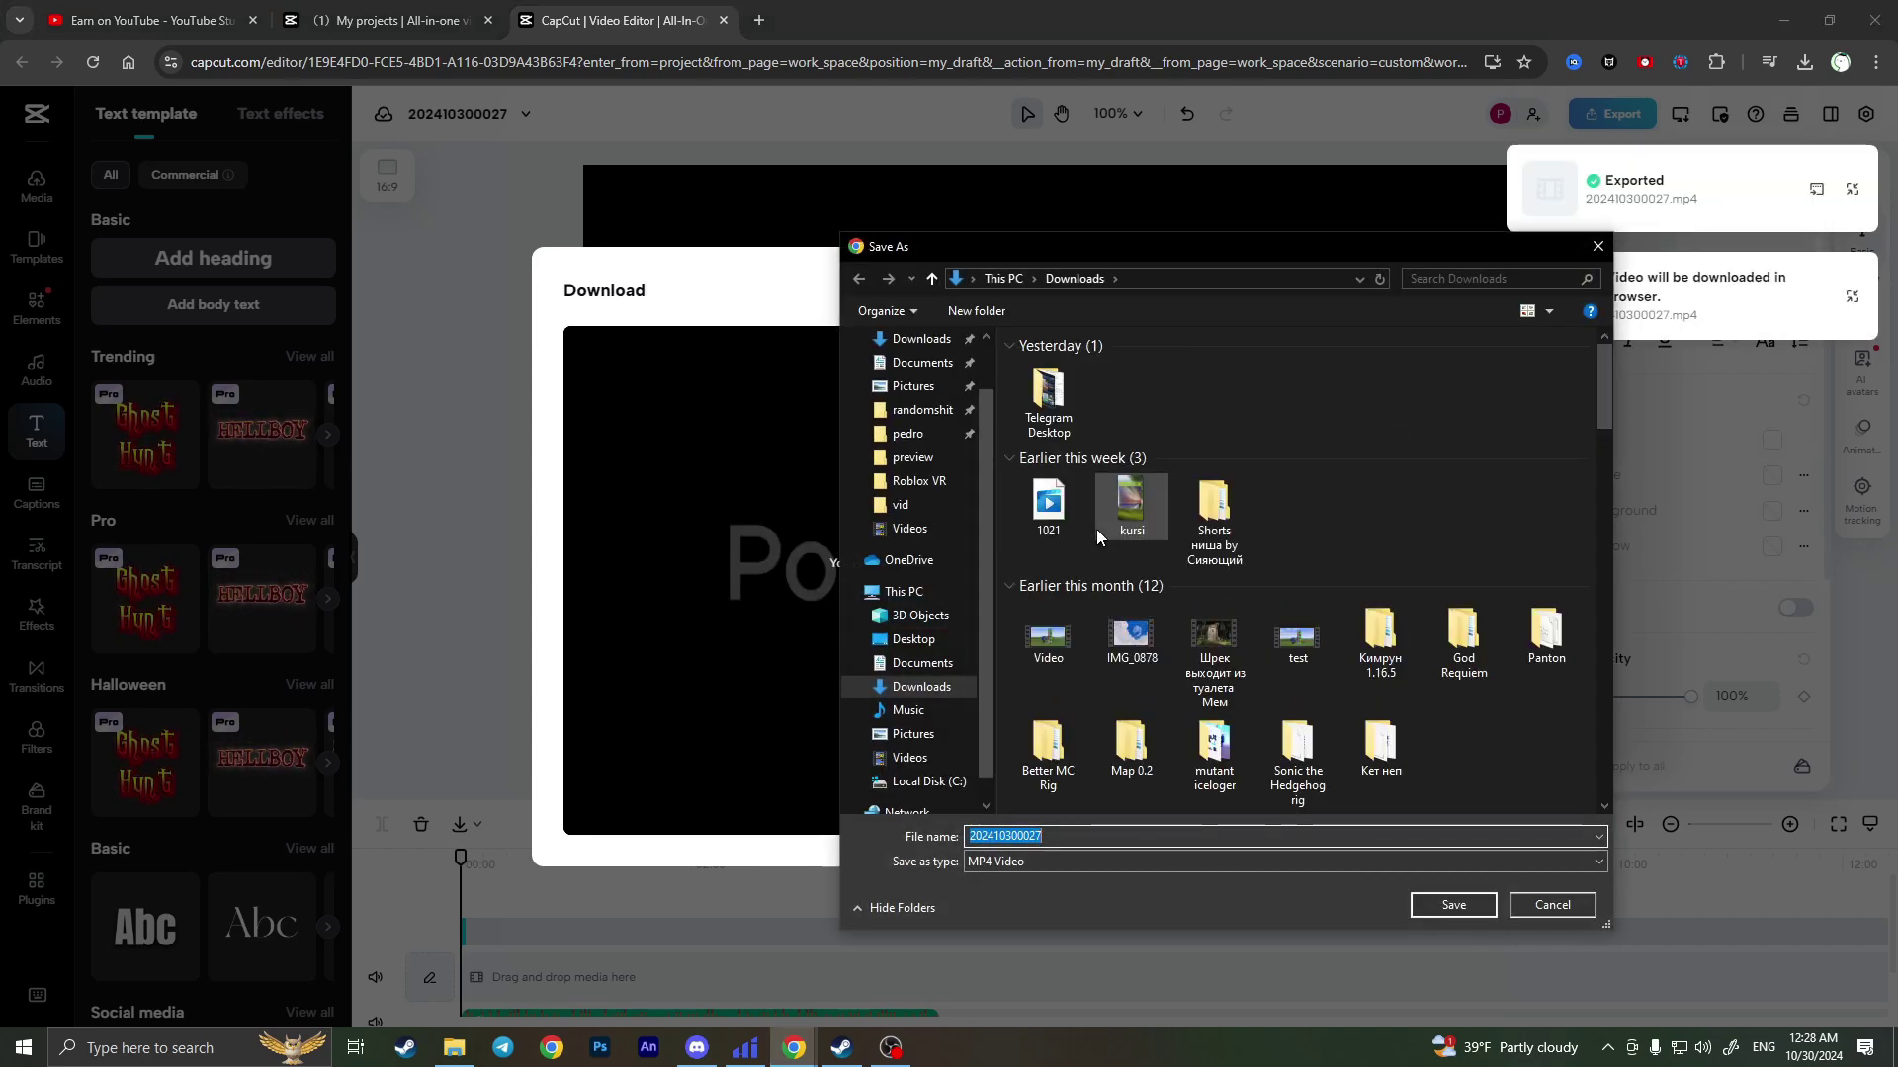
drag(952, 257, 859, 243)
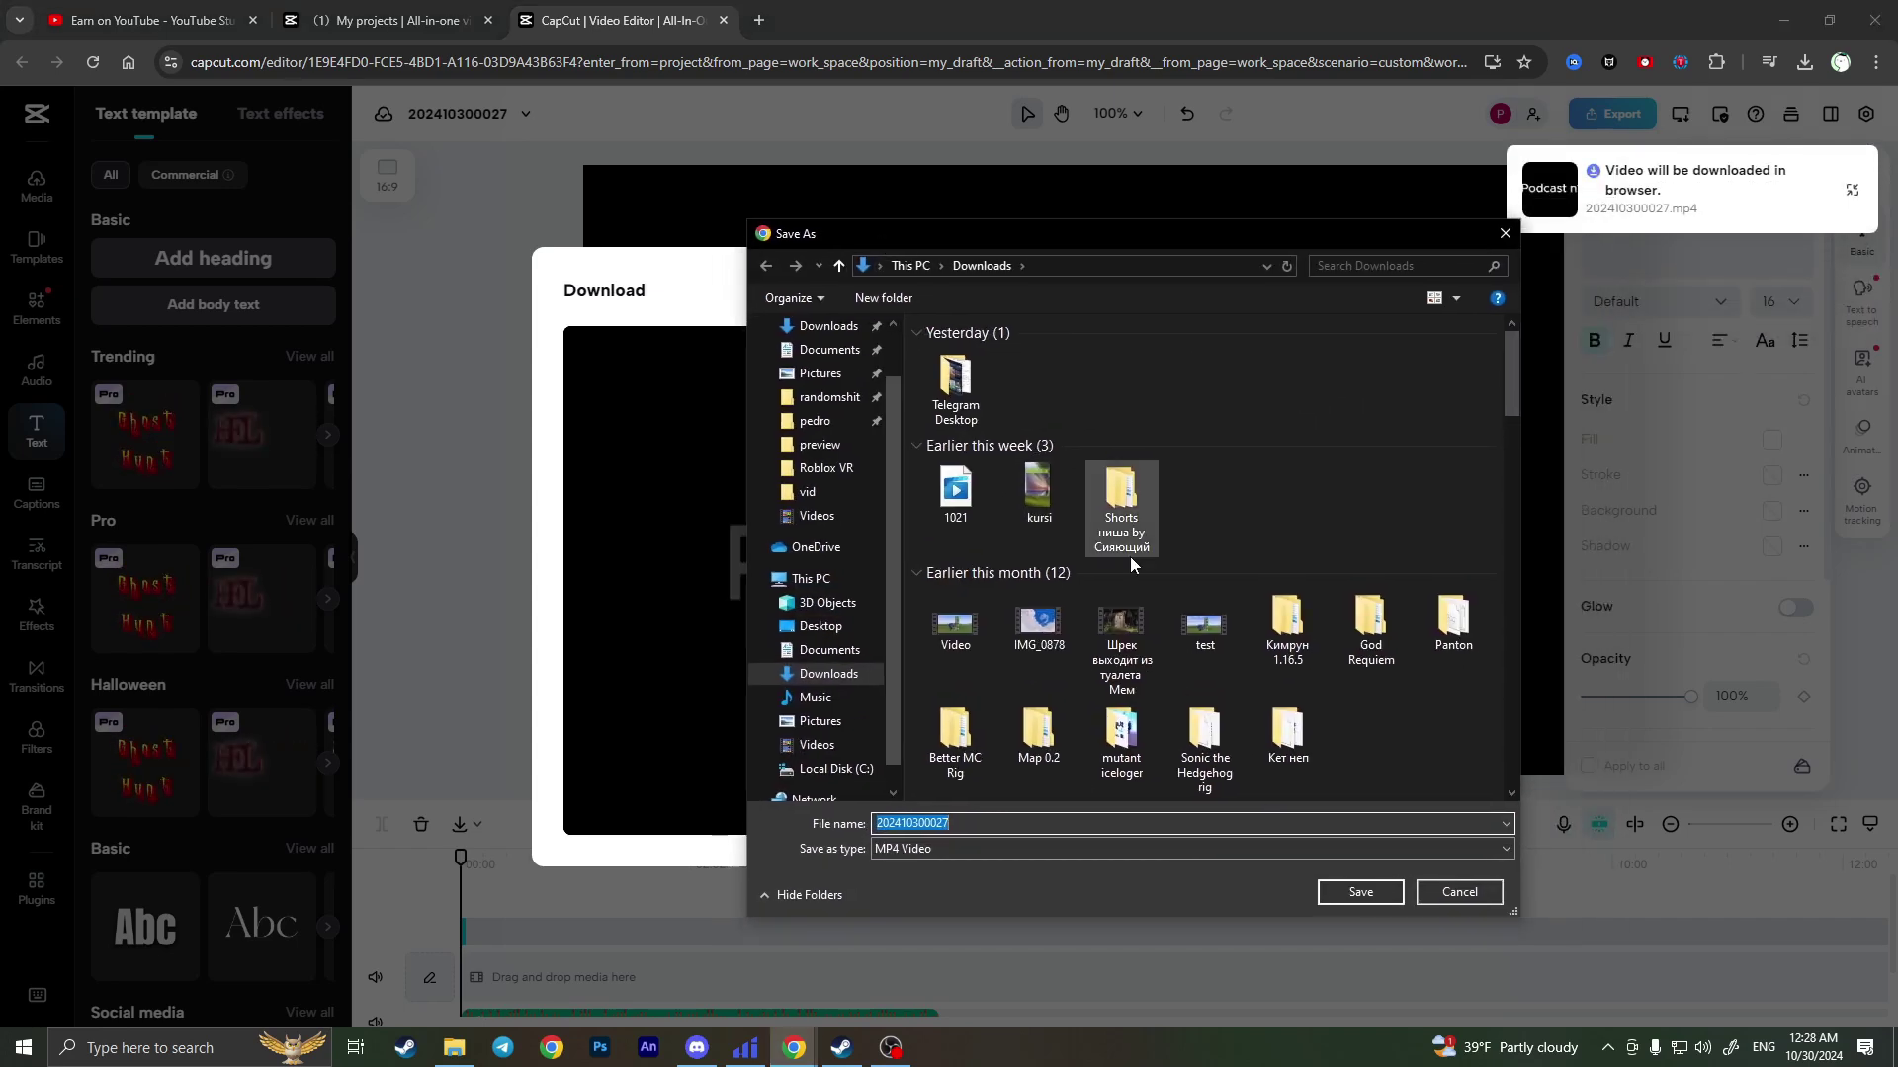
click(1359, 893)
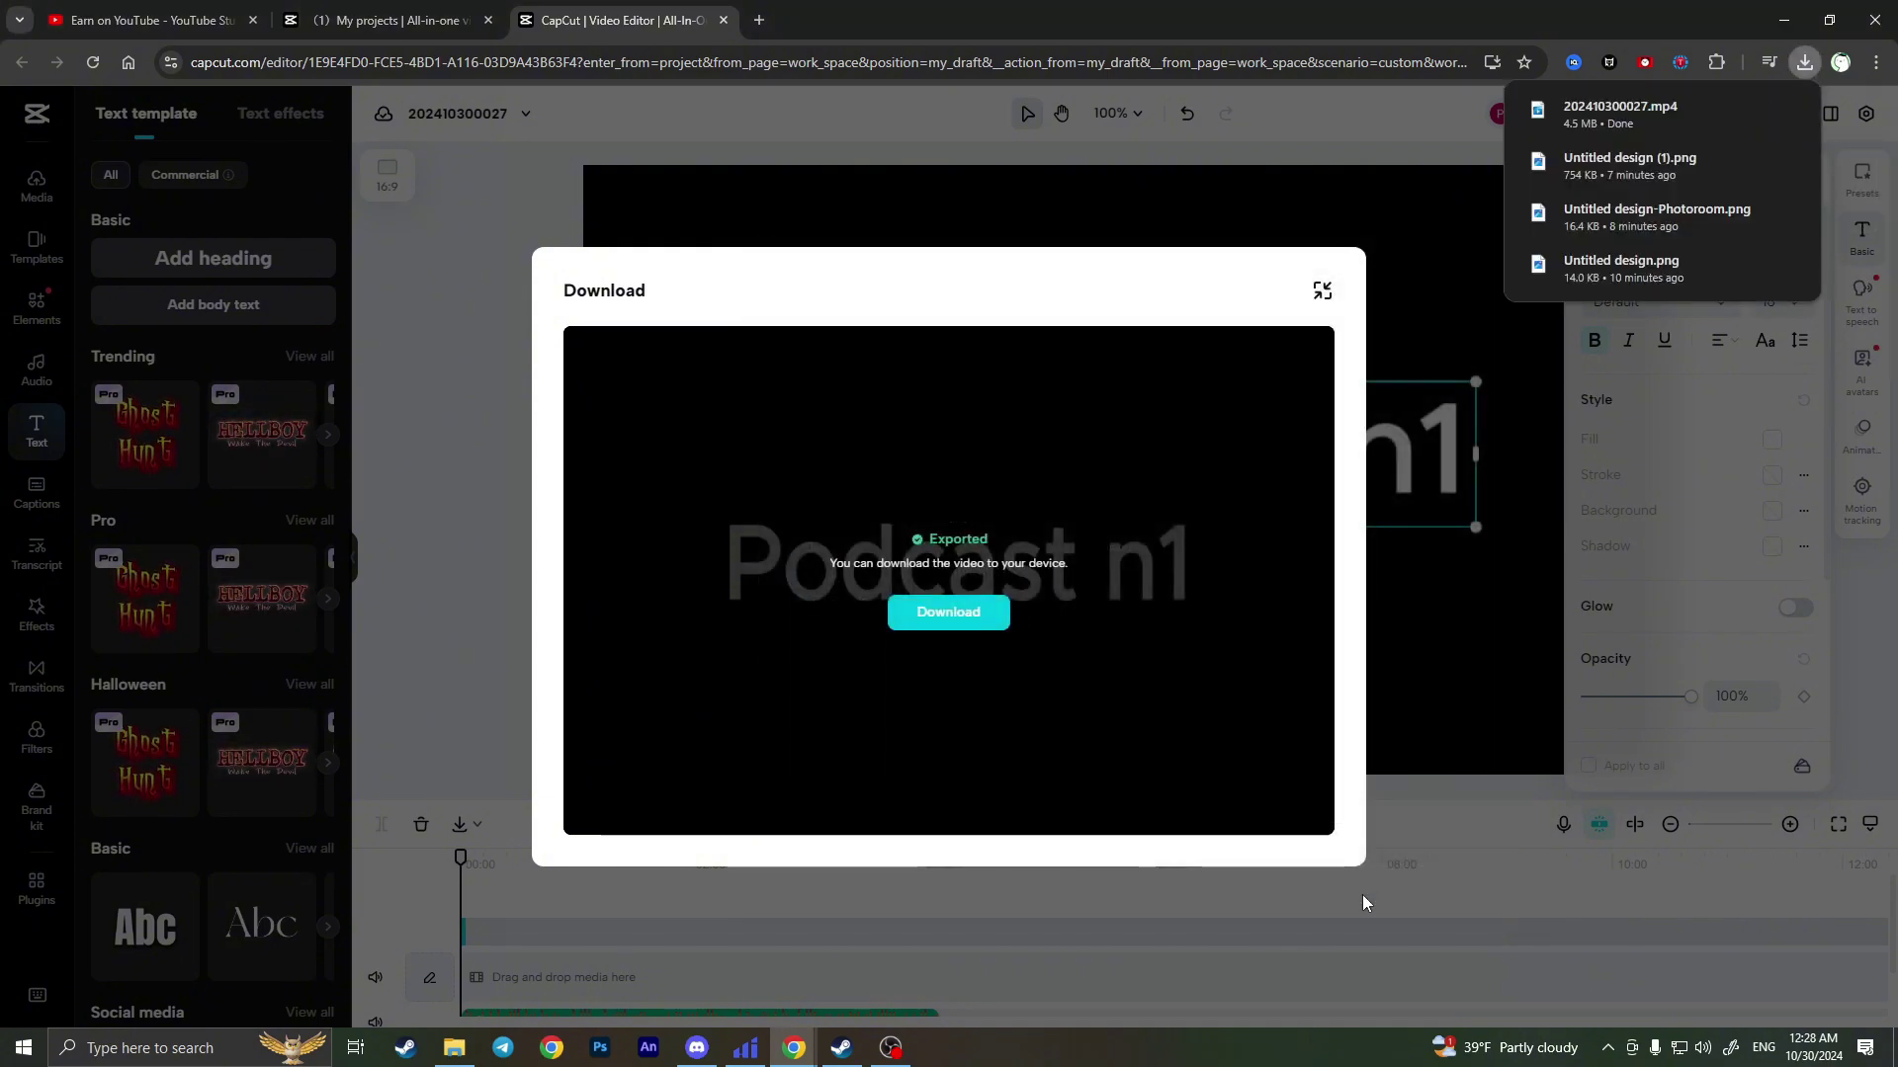
Back in YouTube Studio, upload the exported 202410300027.mp4 from Downloads
click(188, 9)
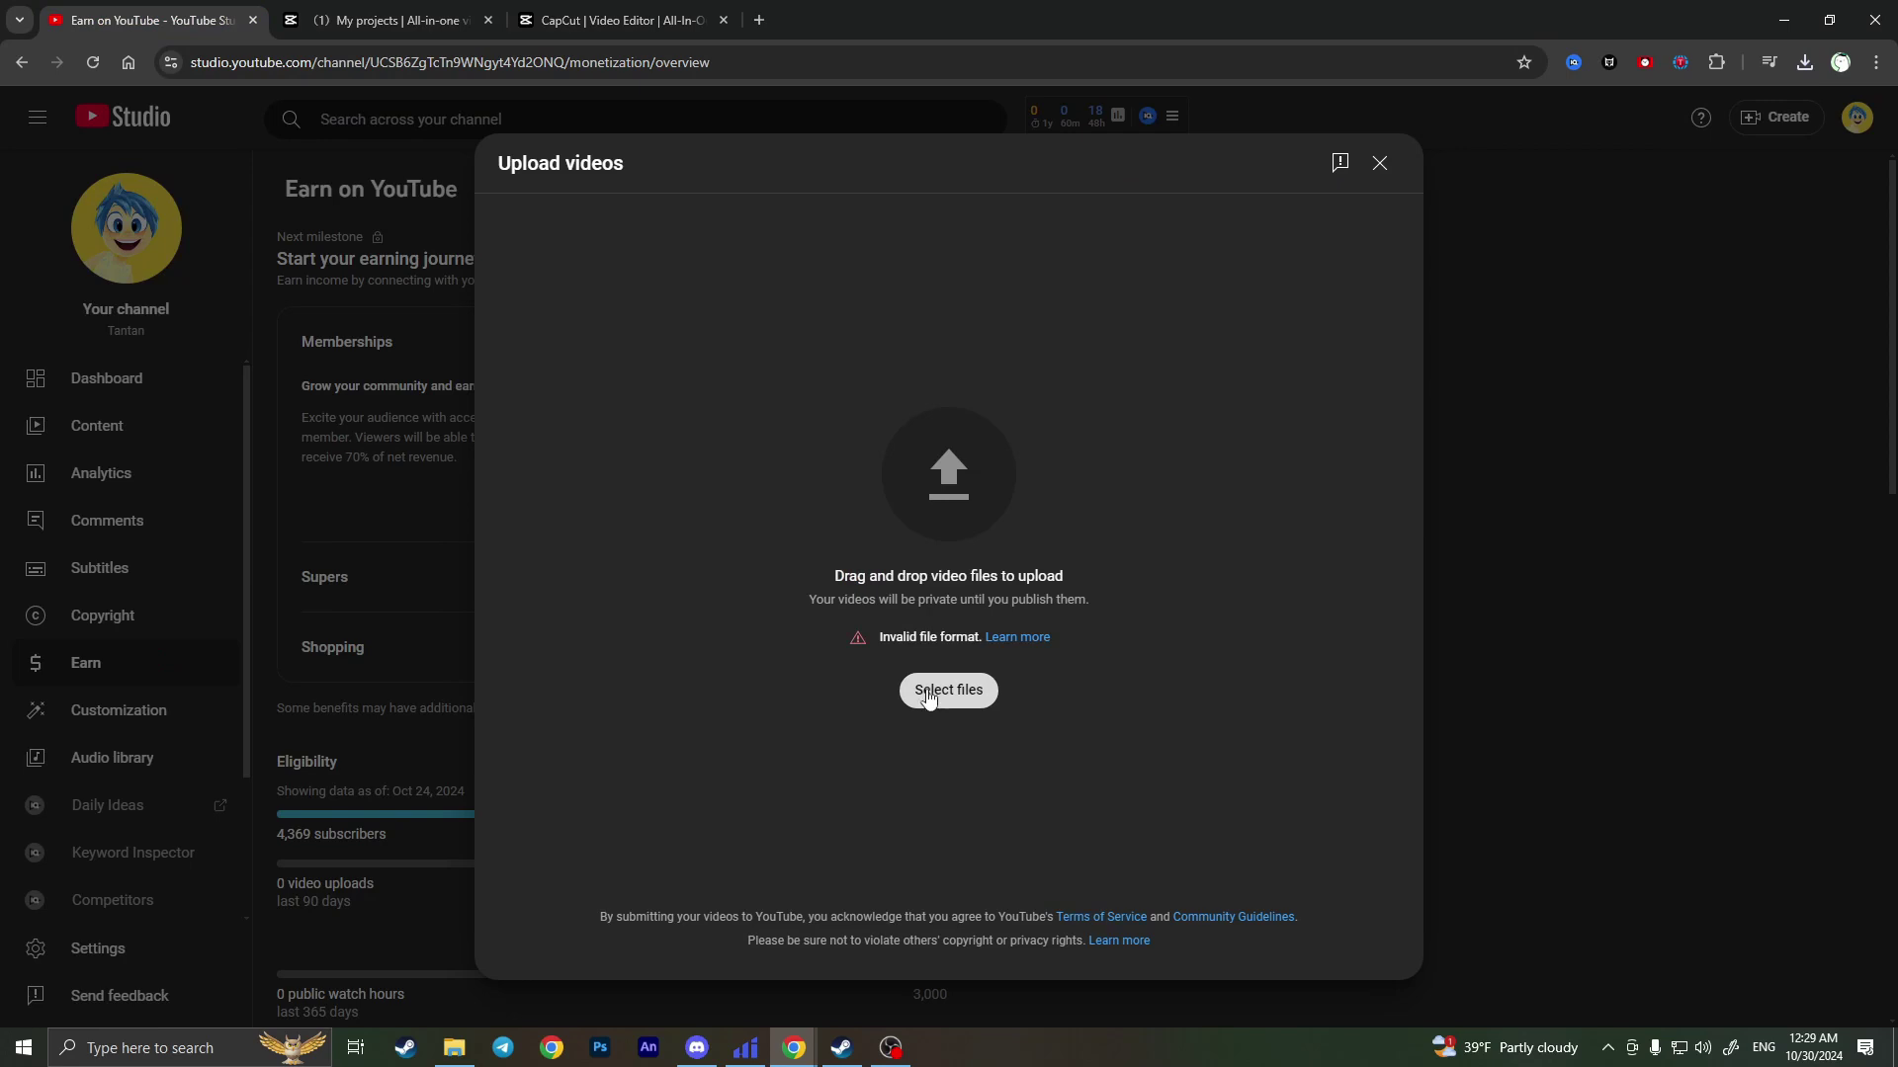
click(926, 695)
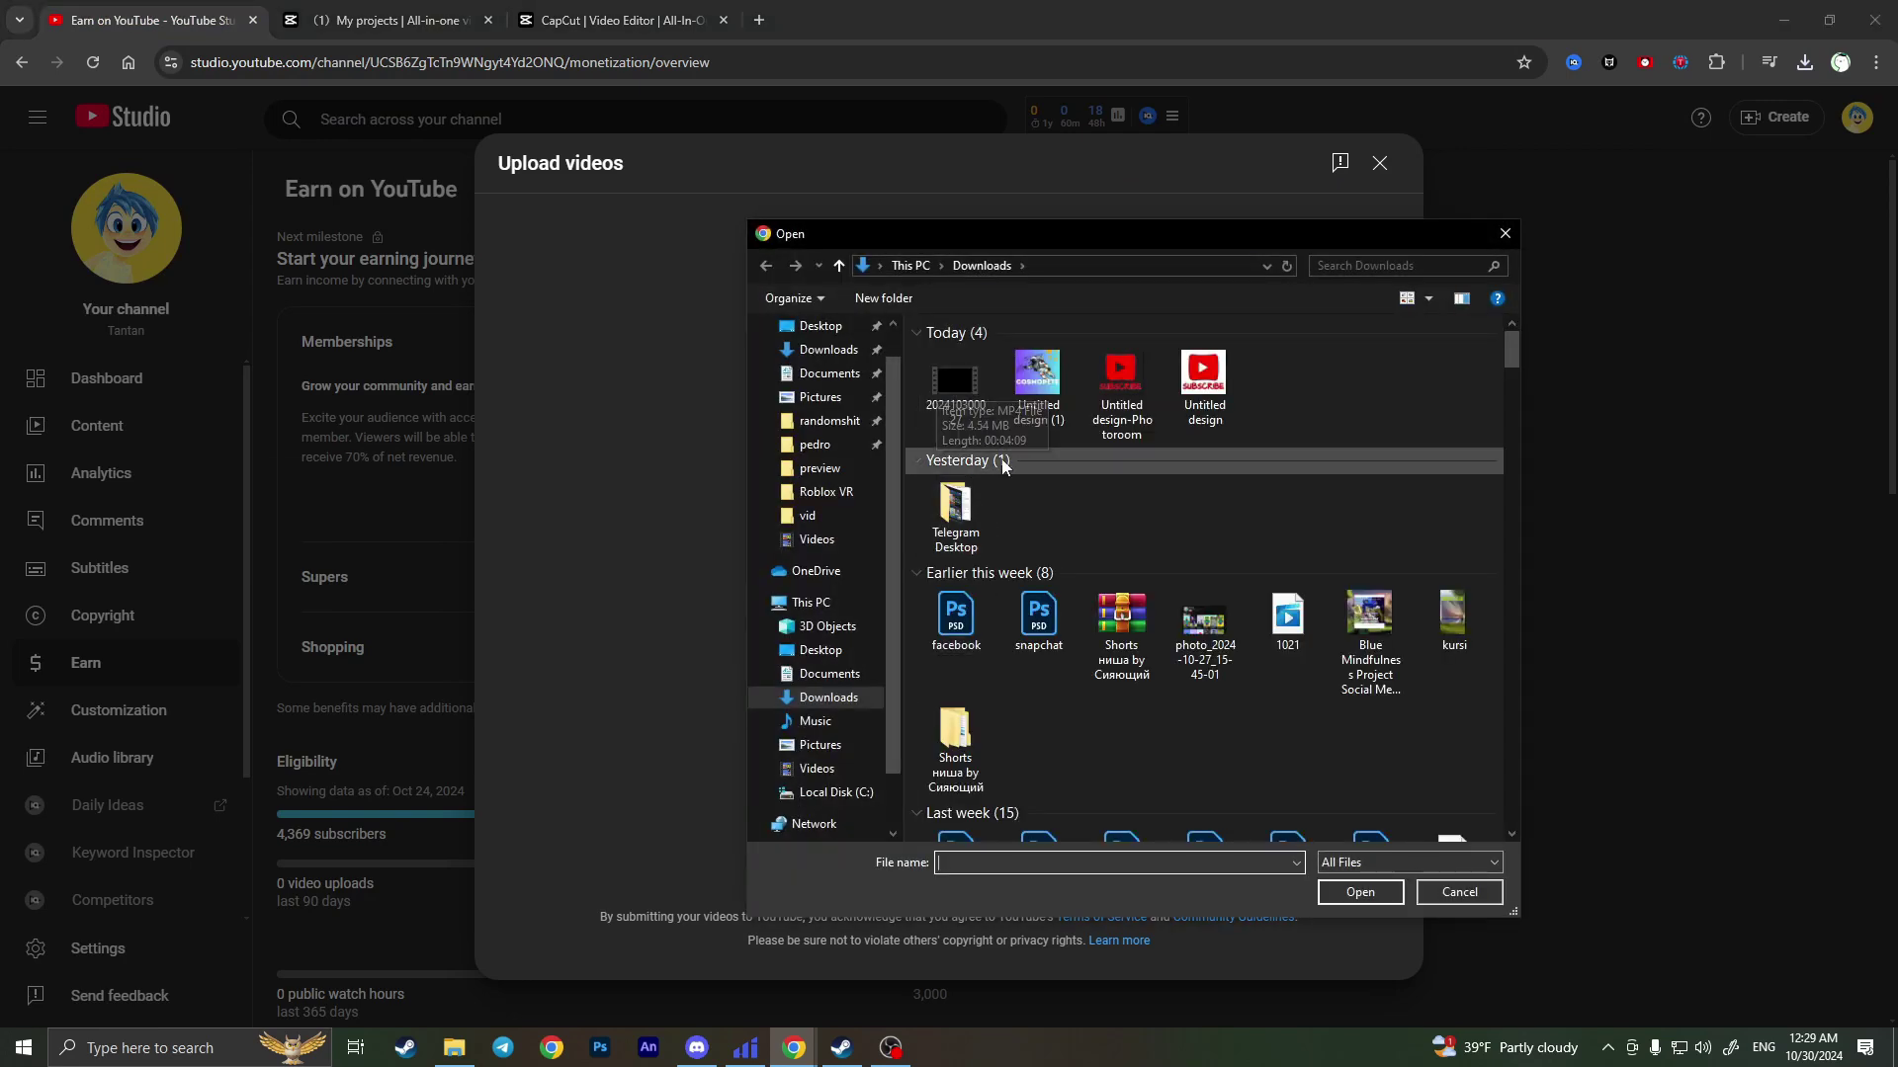
double_click(956, 364)
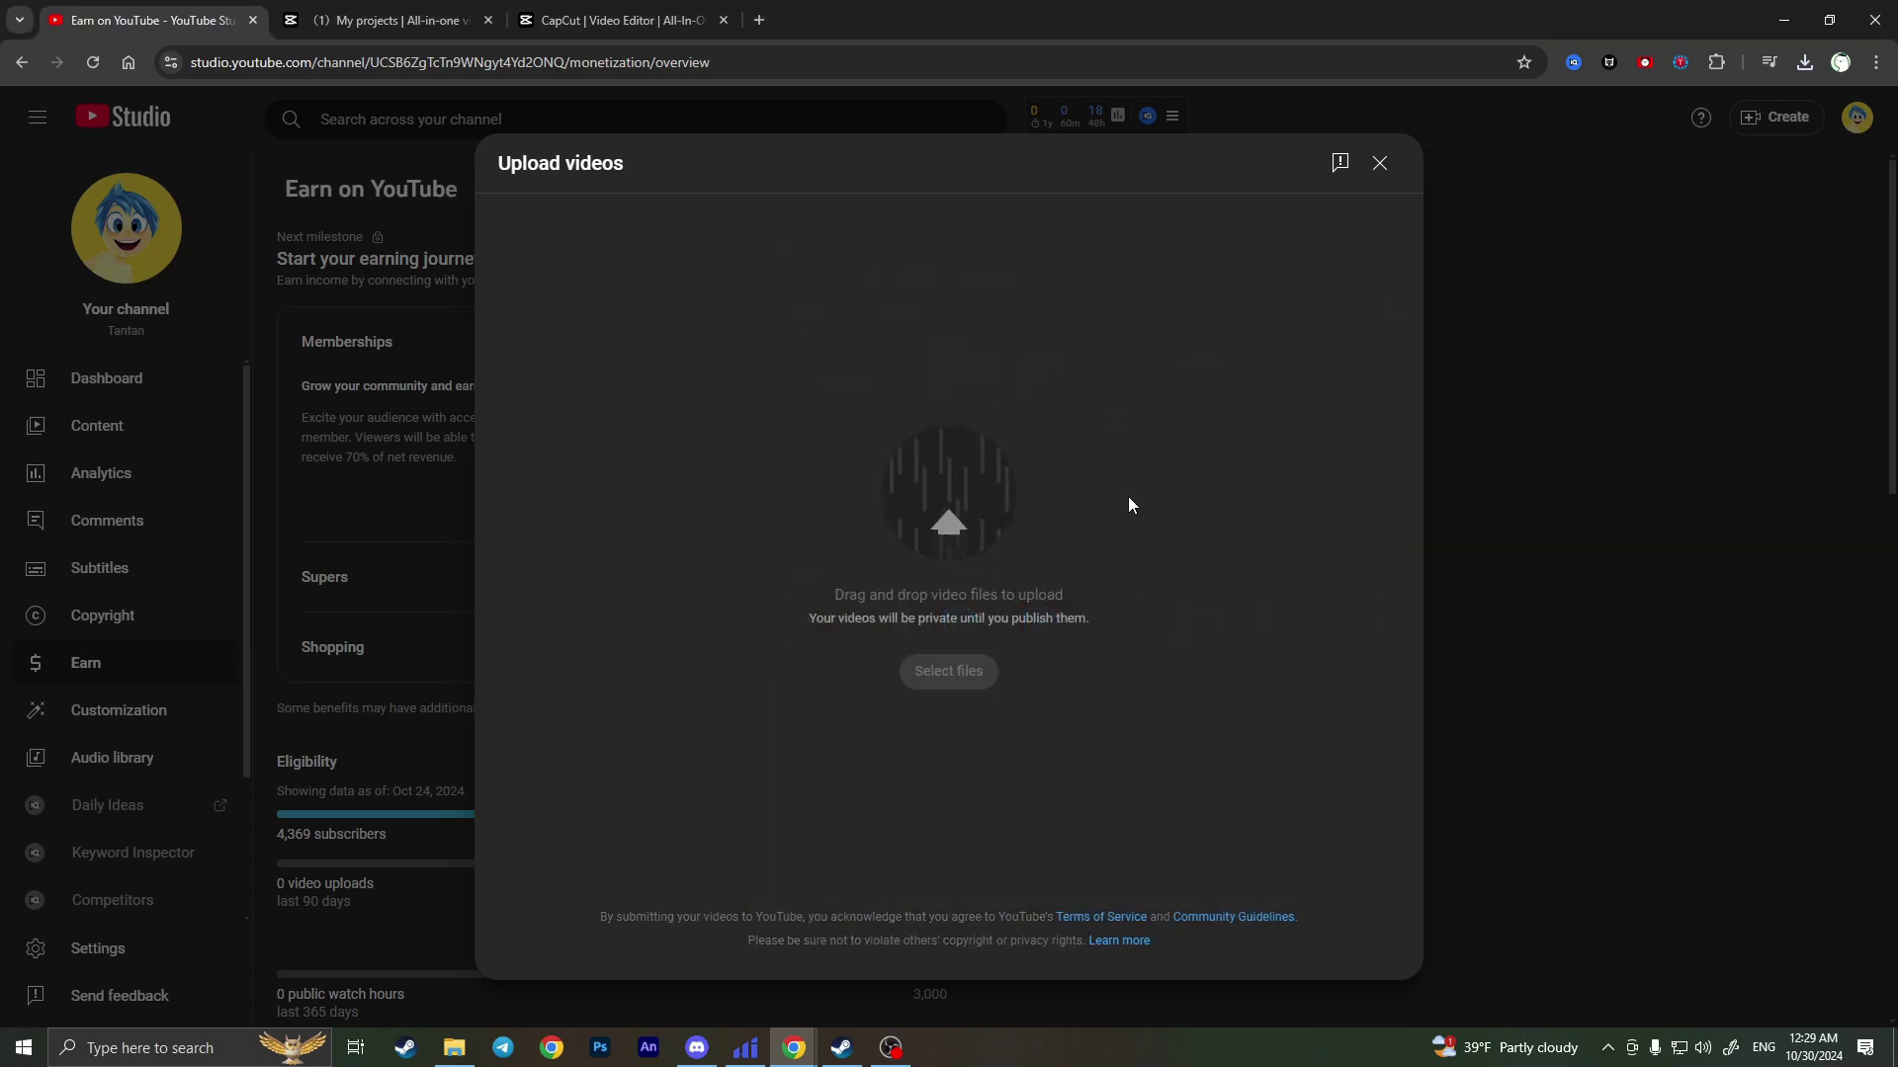